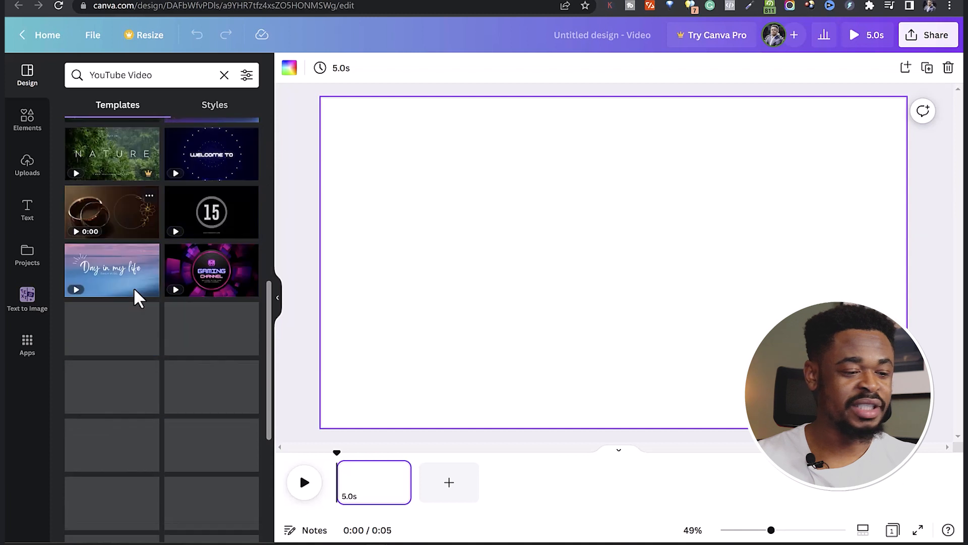
Apply the dark animated "Welcome to my channel" template with cyan lettering to the blank page.
scroll(134, 290, "up", 8)
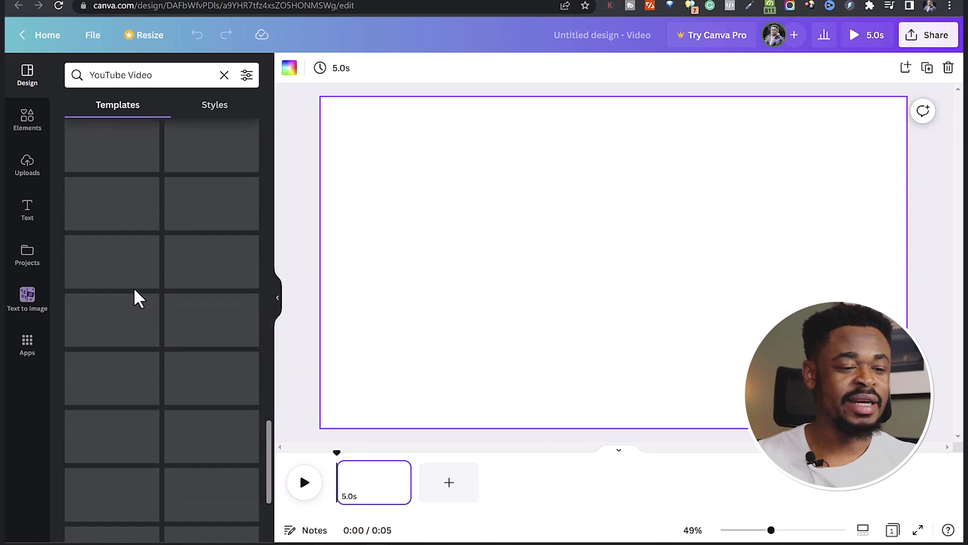
scroll(134, 291, "up", 5)
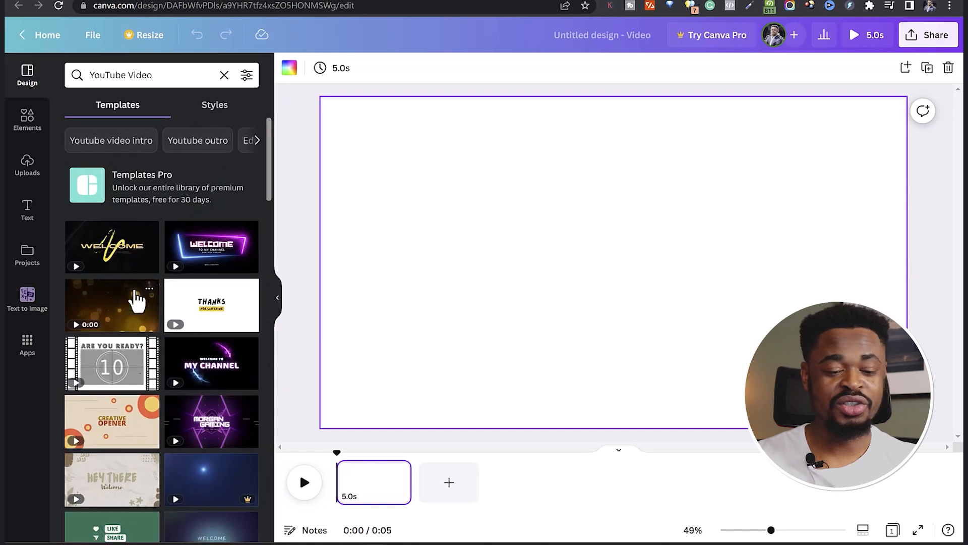
scroll(136, 298, "down", 5)
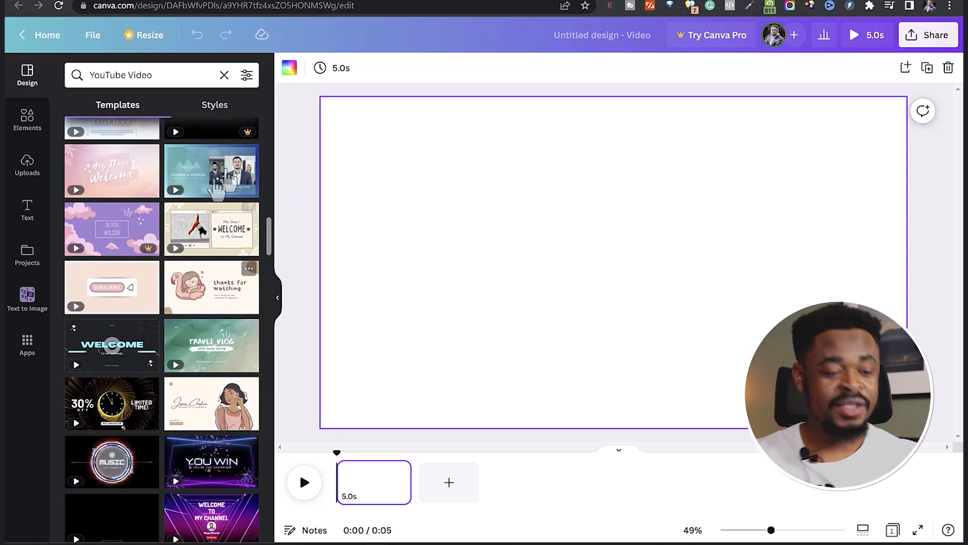
left_click(119, 347)
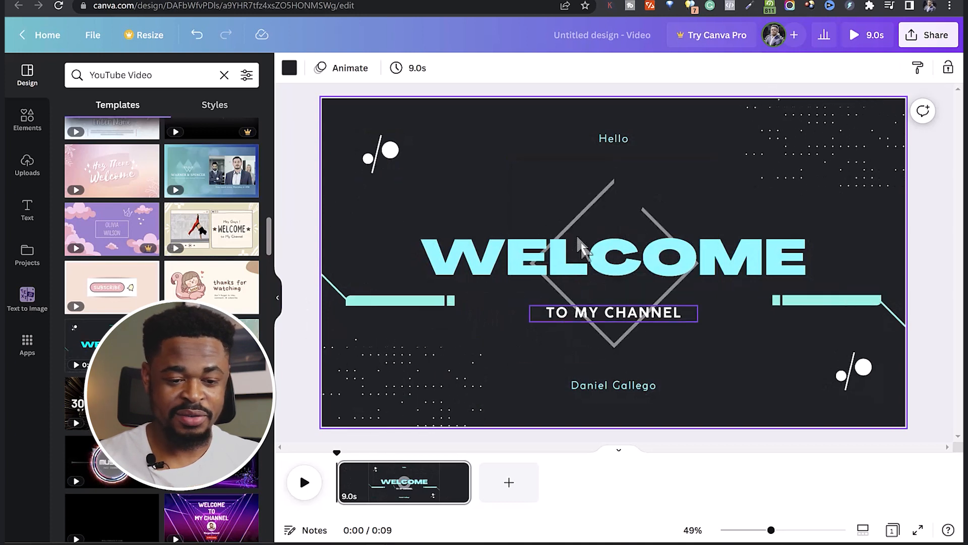
Replace the WELCOME heading with "AFRIQOS".
left_click(545, 260)
double_click(546, 259)
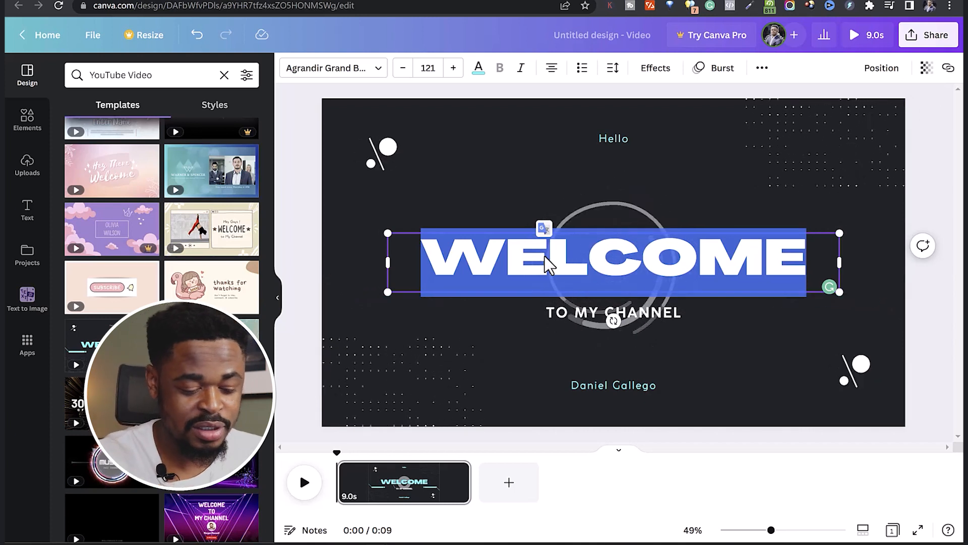
type("AFRO")
key("BackSpace")
type("I")
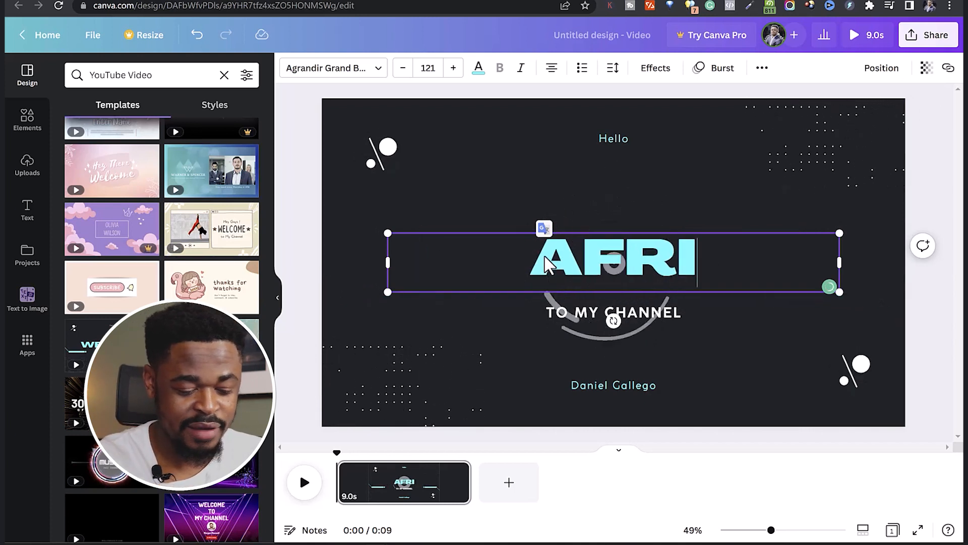
type("QOS")
left_click(559, 312)
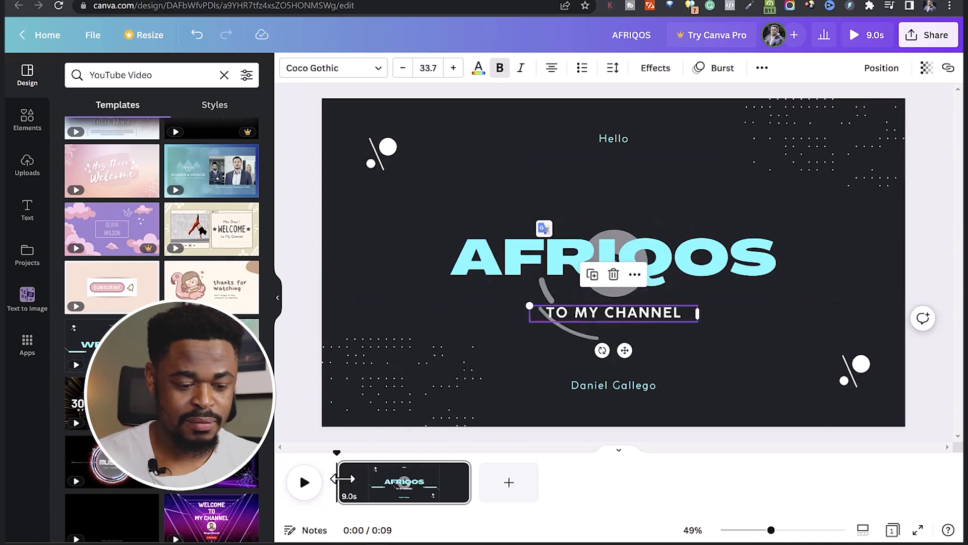
Play the intro briefly and replace the placeholder name at the foot of the page with the presenter's name in capitals.
left_click(297, 484)
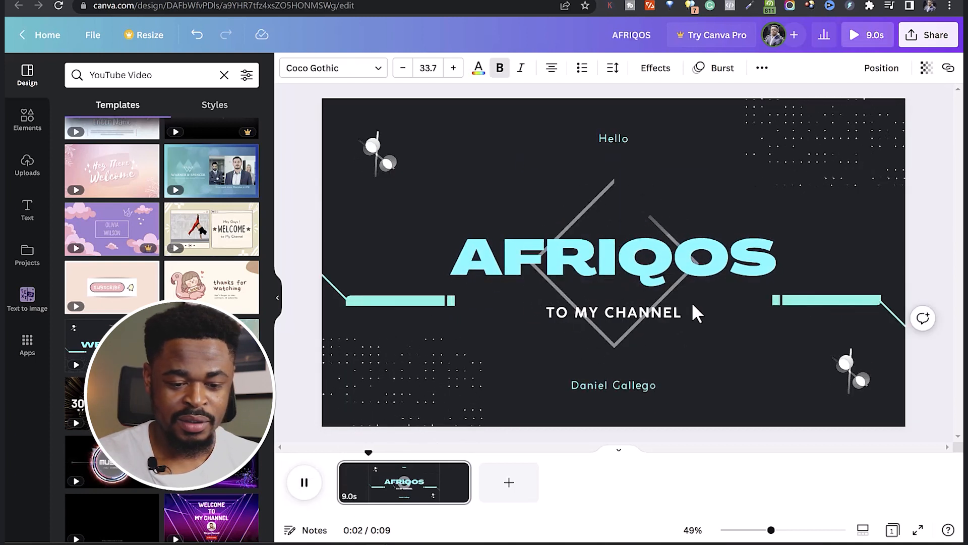
left_click(624, 313)
left_click(624, 312)
double_click(622, 387)
type("k")
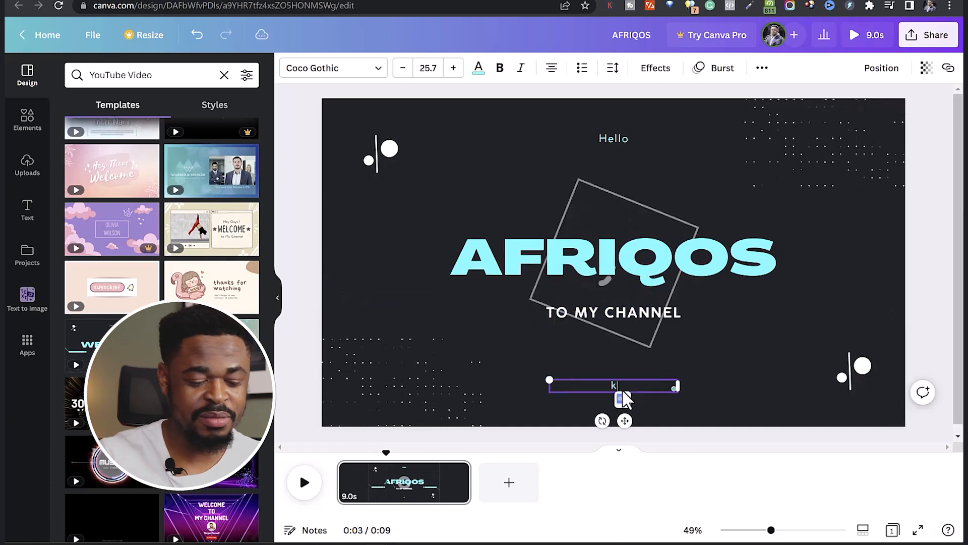
type("ING CHARLES")
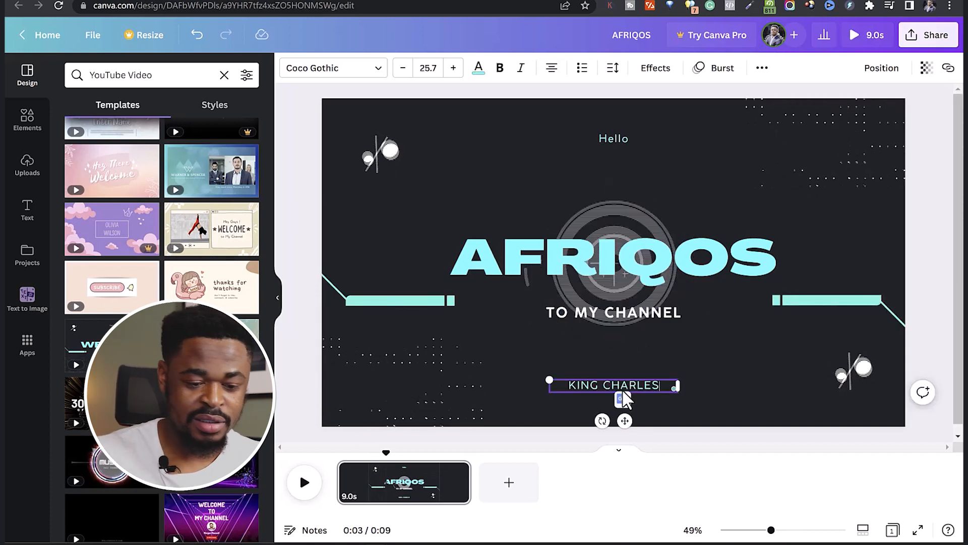
Delete the "TO MY CHANNEL" text below the heading.
left_click(645, 315)
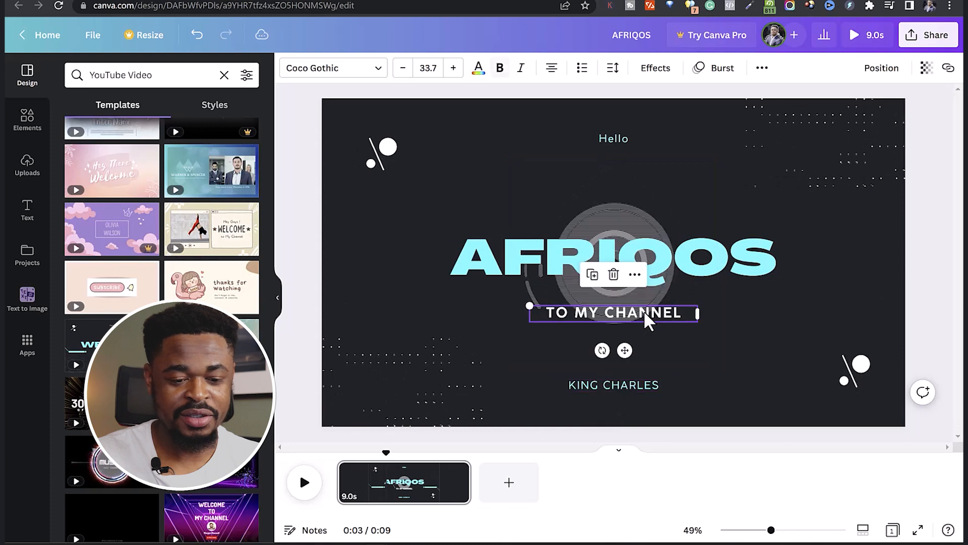
left_click(644, 316)
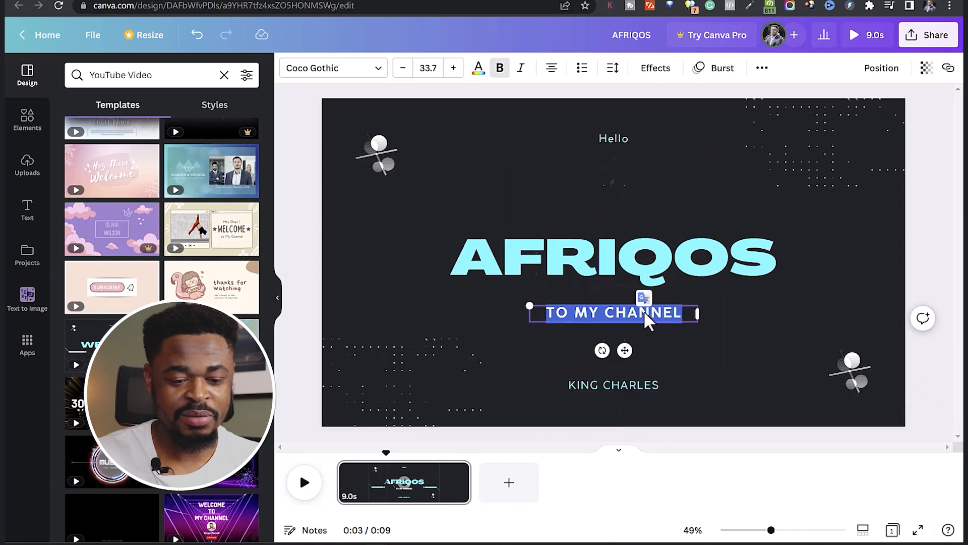
left_click(746, 340)
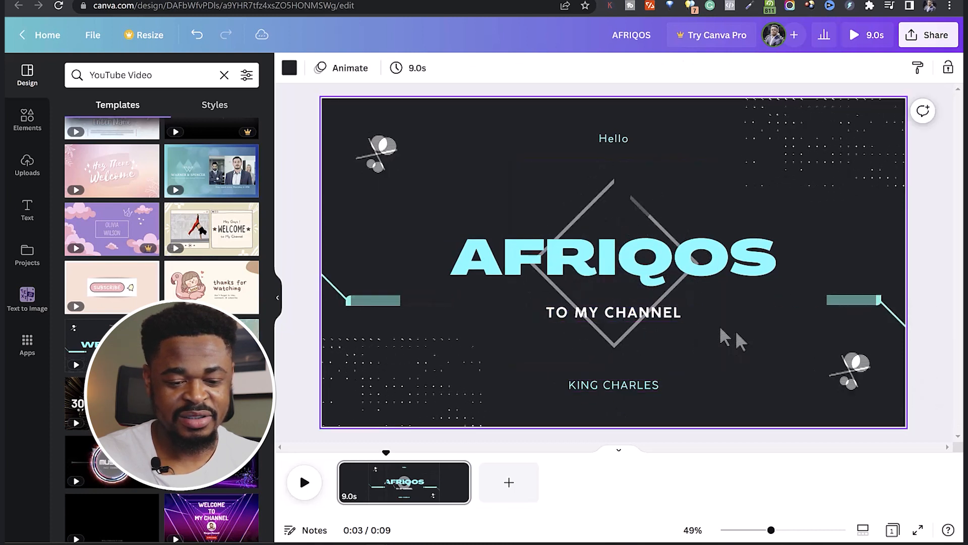
left_click(626, 312)
left_click(624, 313)
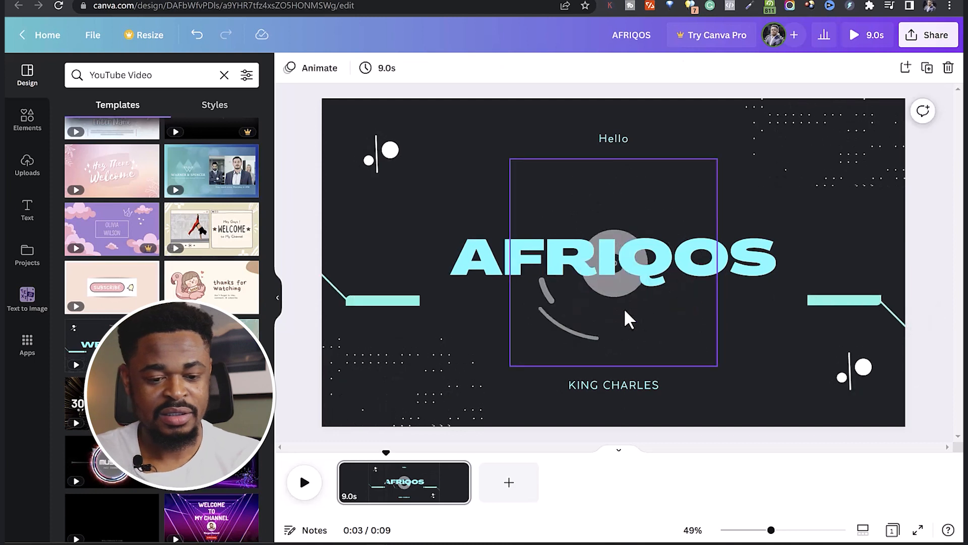
Try deleting the "Hello" text and giving the page background other default colours, including dark grey and black, and undo these changes.
left_click(622, 138)
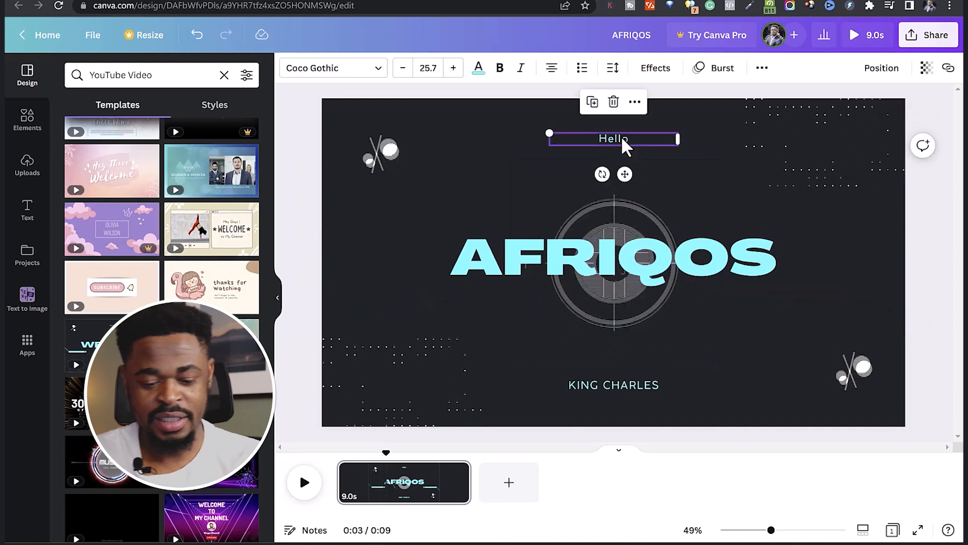
left_click(613, 101)
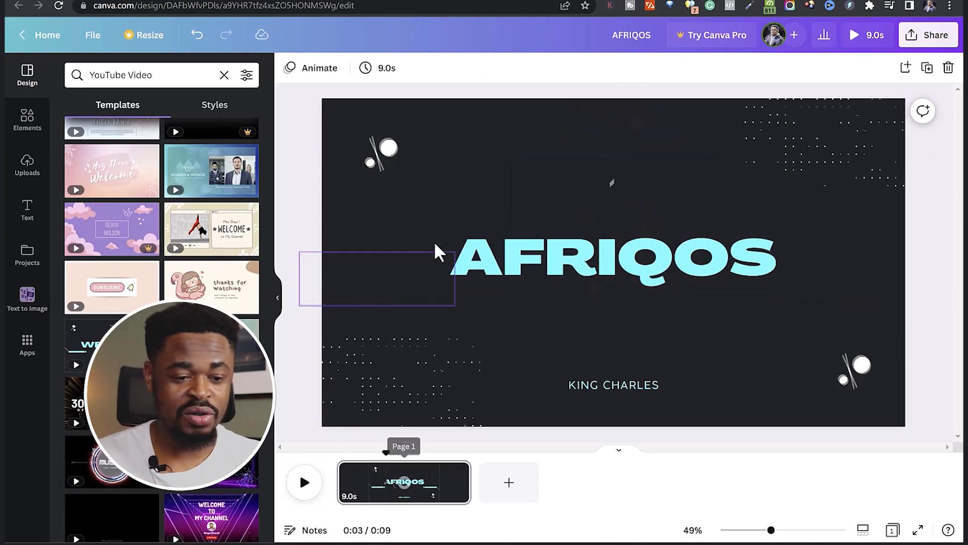
left_click(438, 199)
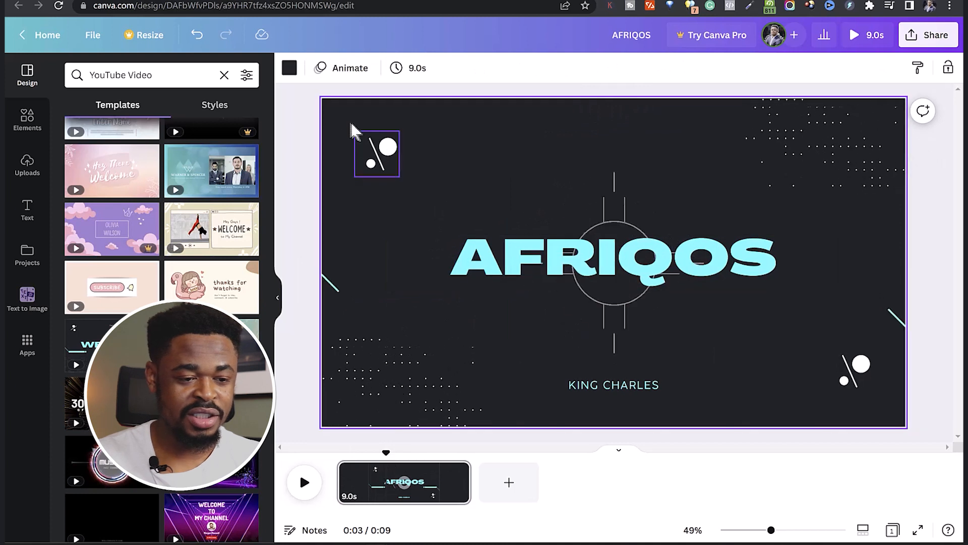
left_click(289, 67)
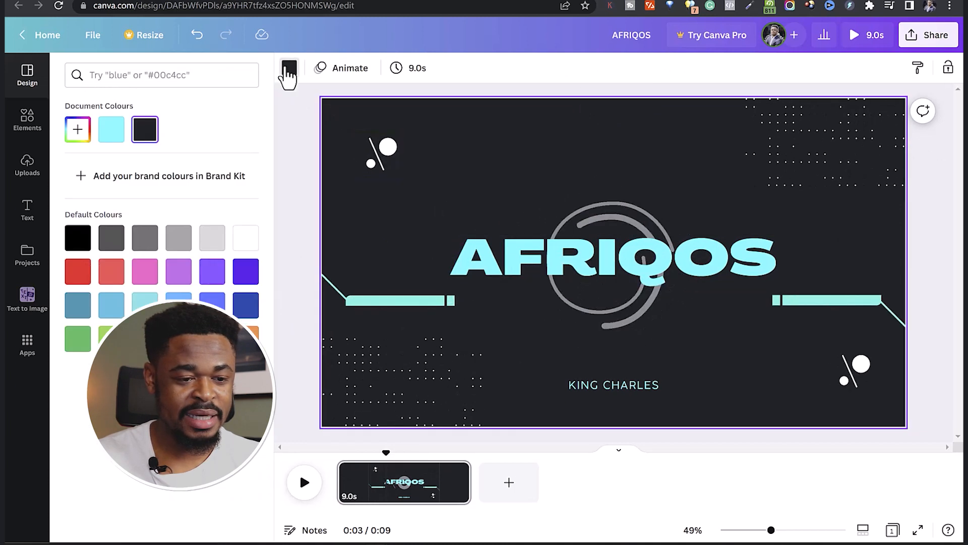
left_click(112, 275)
left_click(109, 242)
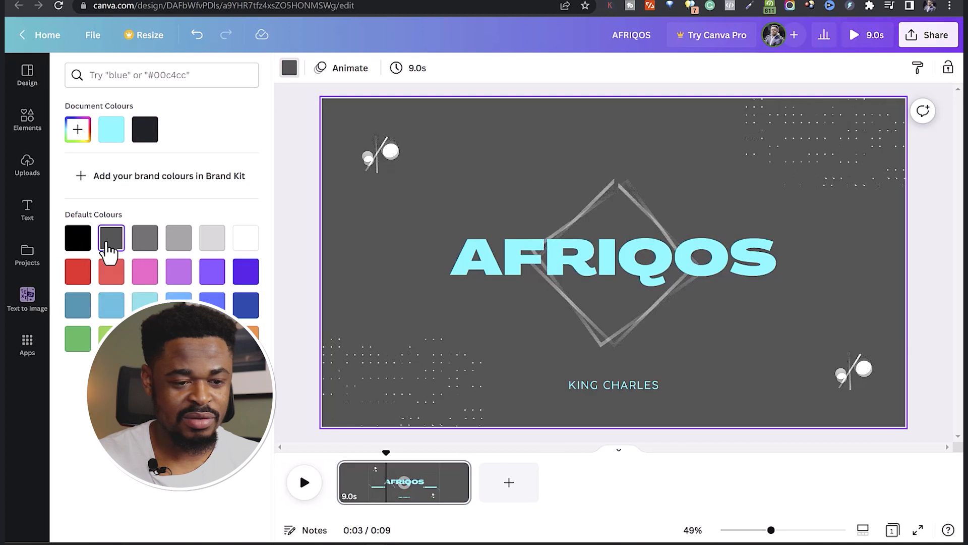
key("ctrl+z")
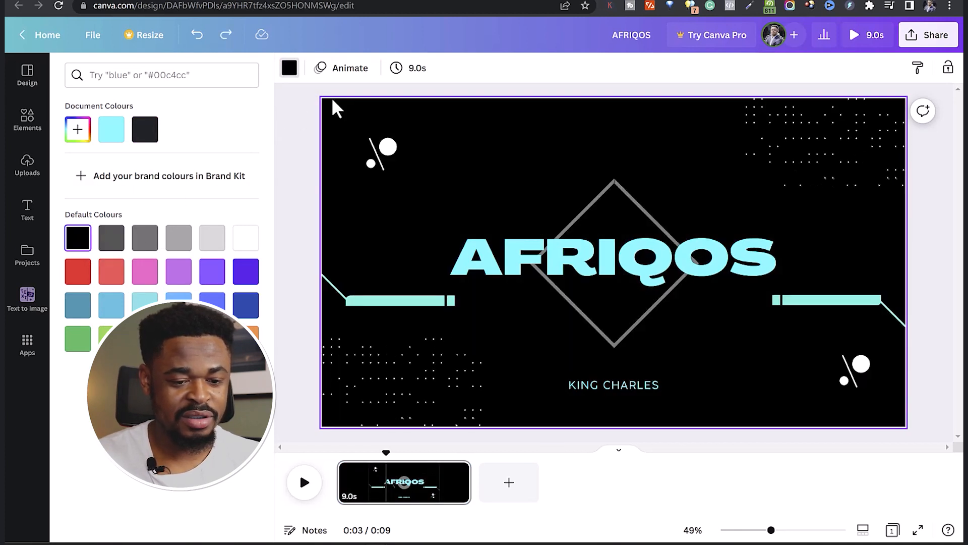
key("ctrl+z")
key("ctrl+z")
key("ctrl+z")
key("ctrl+z")
key("ctrl+z")
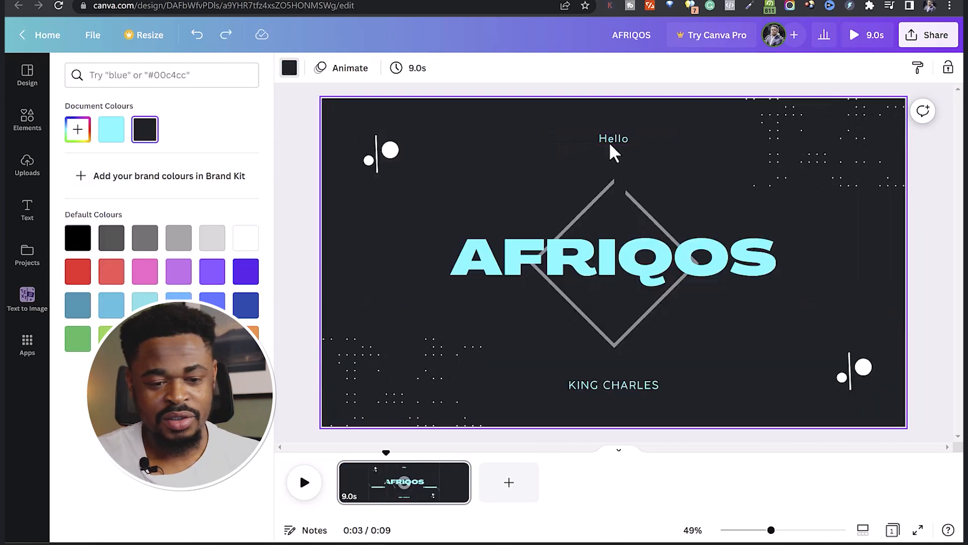
Delete the "Hello" text above the AFRIQOS heading.
left_click(611, 143)
left_click(612, 103)
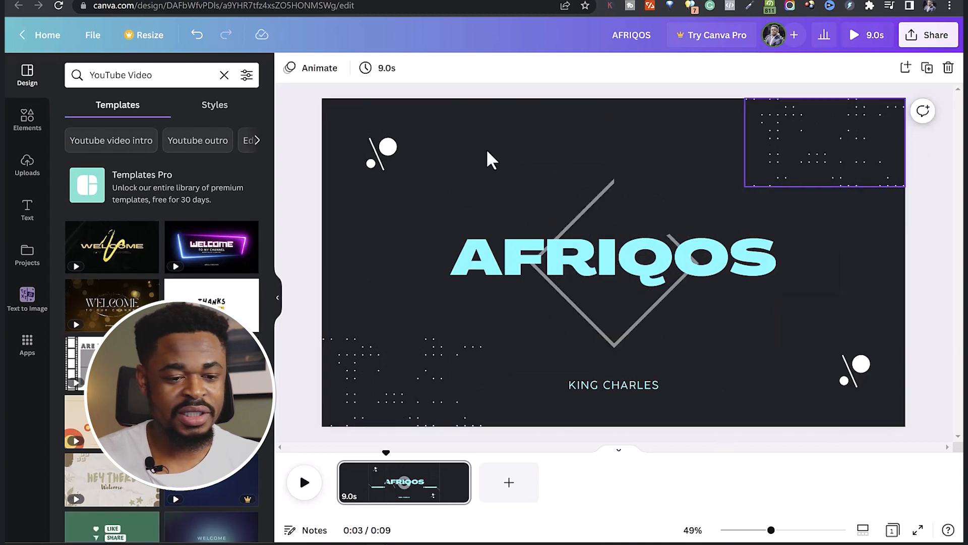
Trim the end of the AFRIQOS page in the timeline to a duration of 3.2 seconds.
left_click(354, 491)
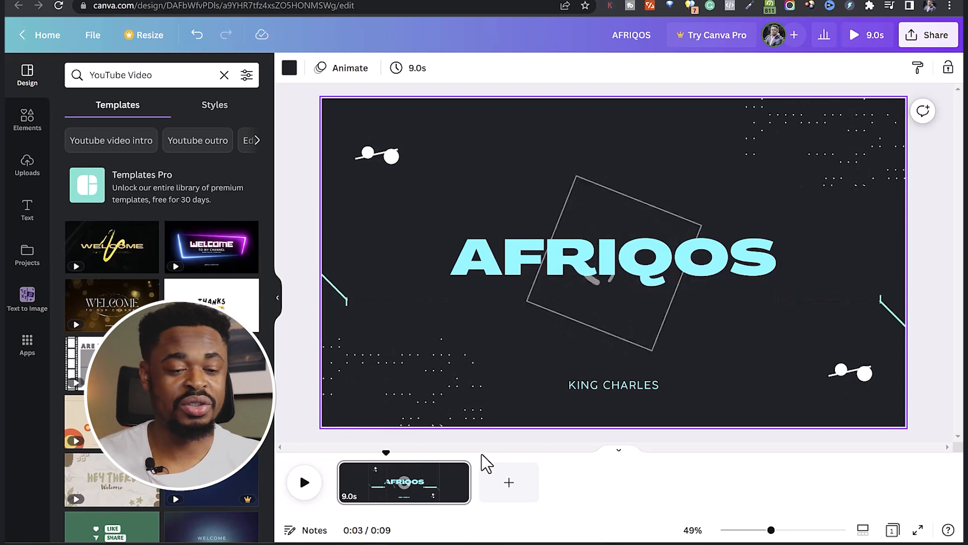
mouse_move(469, 483)
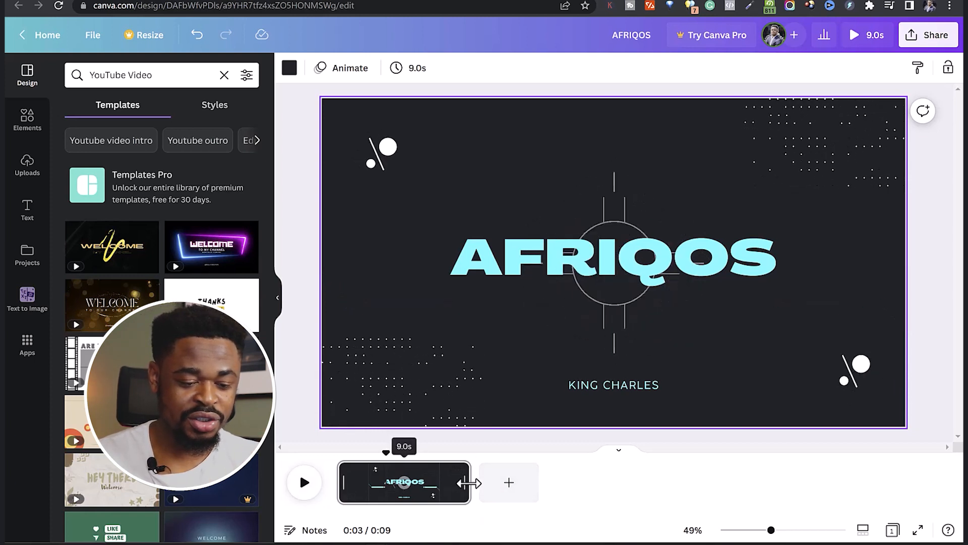
left_click_drag(462, 482, 388, 472)
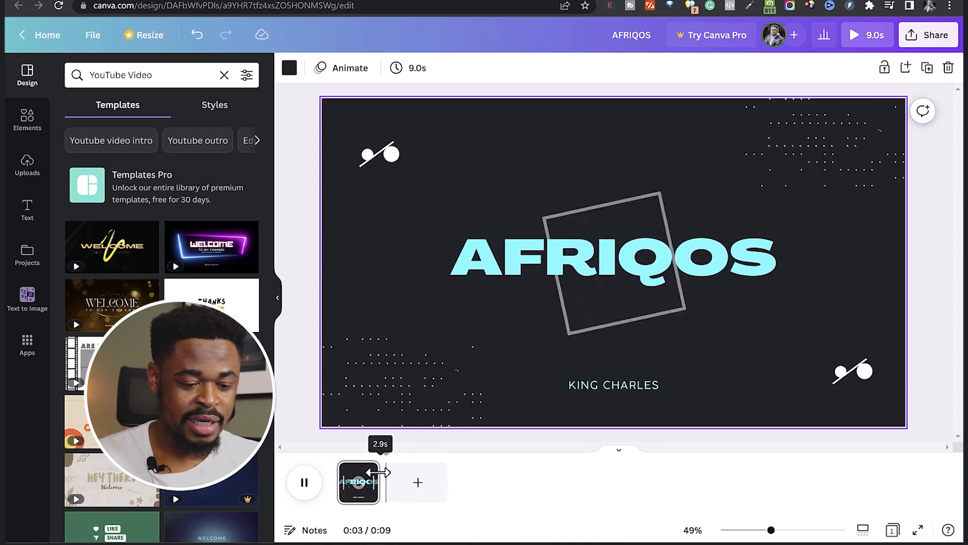
left_click_drag(379, 472, 381, 472)
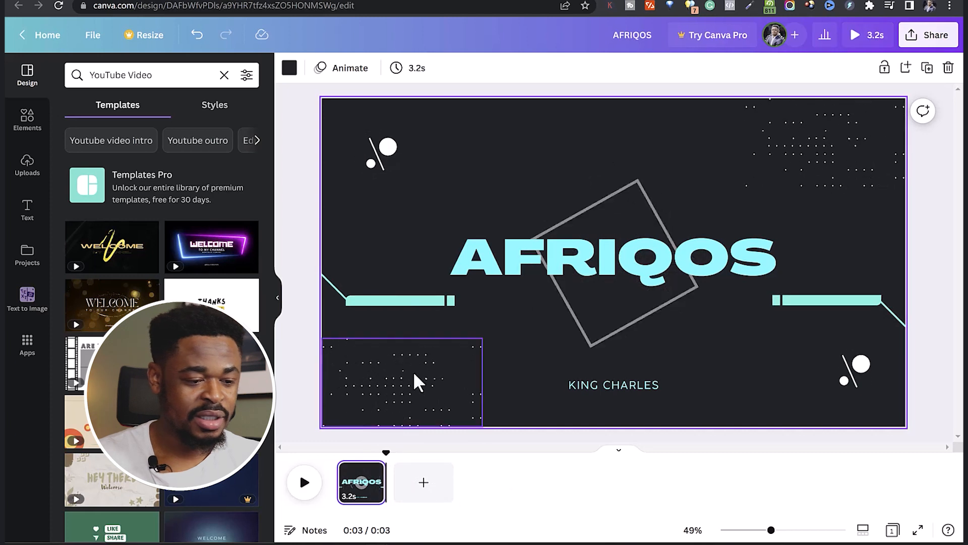
Add a second page and apply the green page of the "Green and Beige Animated Like Share Subscribe Video YouTube Intro" template to it.
scroll(128, 494, "down", 7)
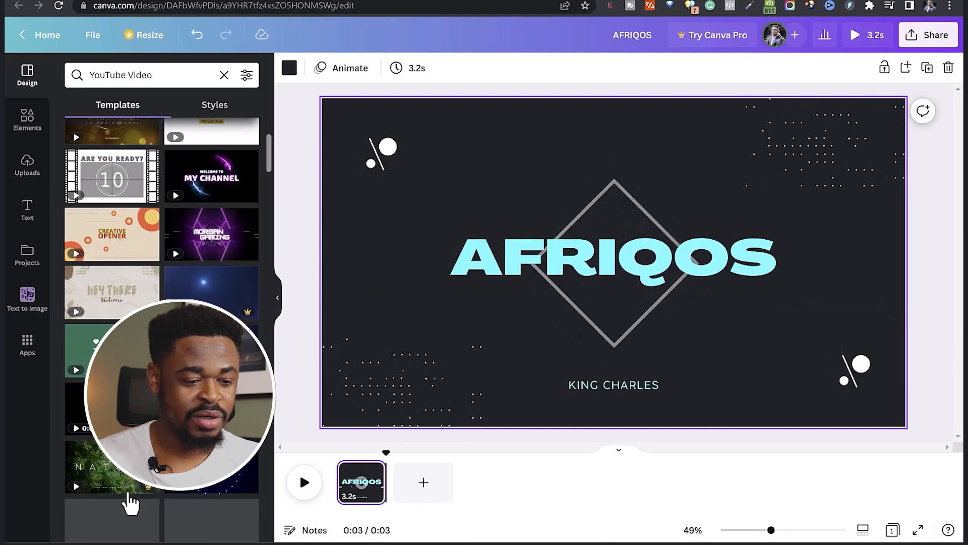
scroll(124, 471, "down", 6)
scroll(124, 471, "up", 11)
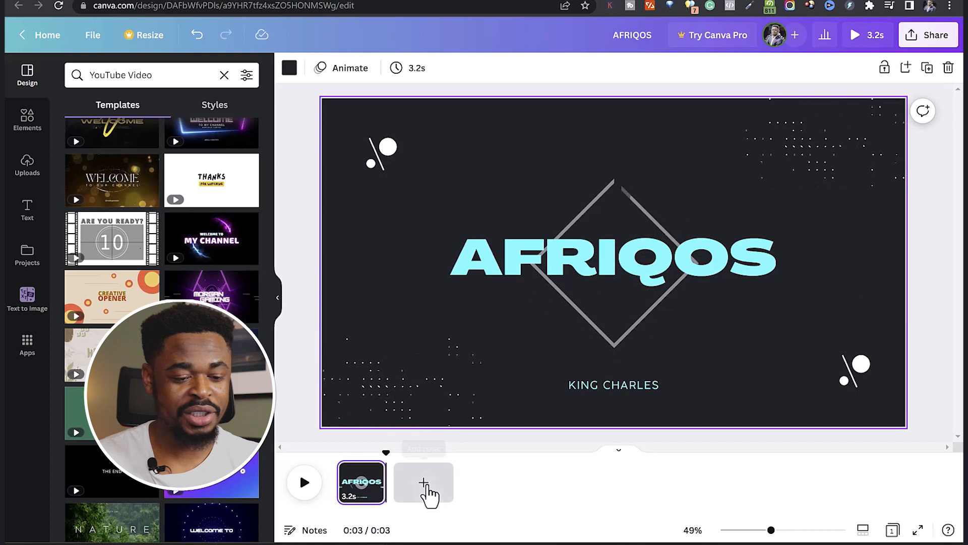
left_click(424, 483)
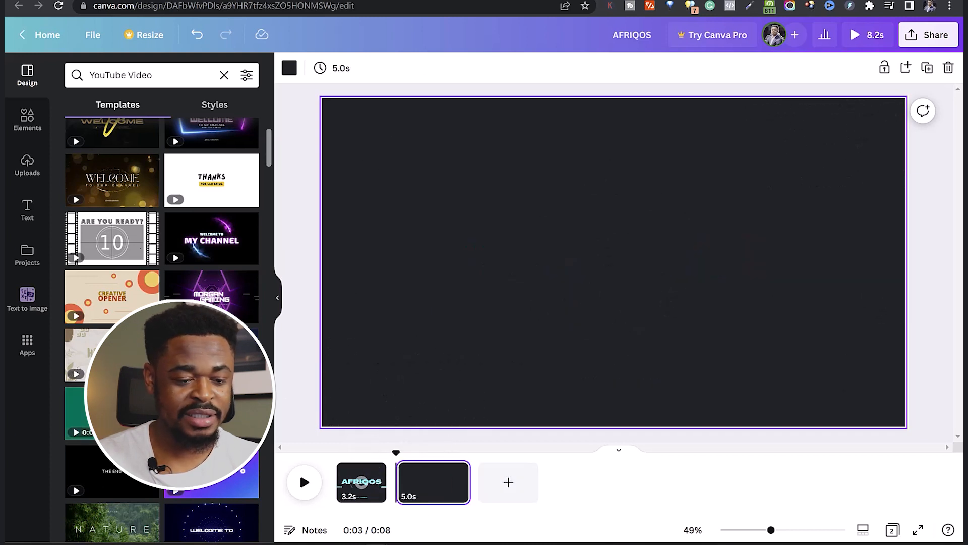
left_click(78, 411)
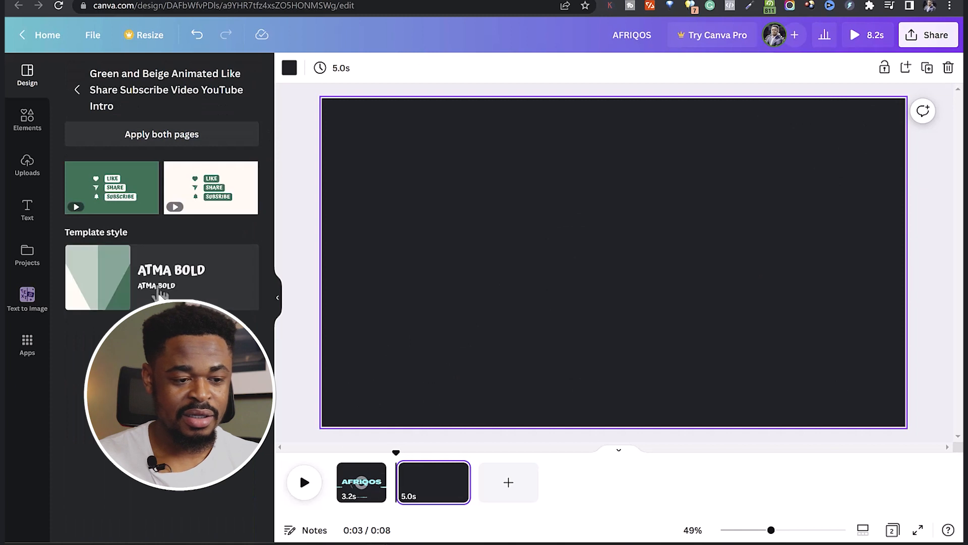
mouse_move(140, 215)
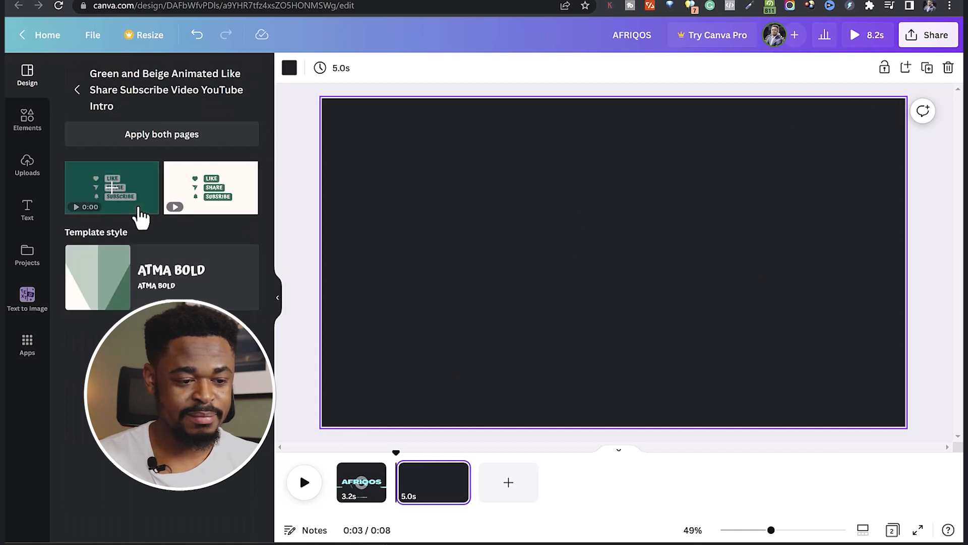
left_click(141, 216)
left_click(435, 417)
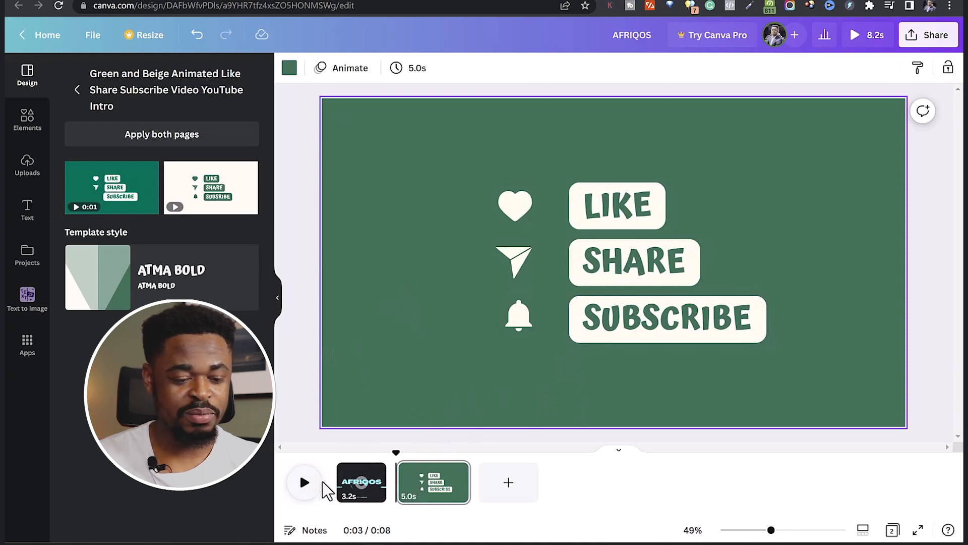
Change the Like Share Subscribe page's background to the dark charcoal document colour used on the AFRIQOS page and compare both pages.
left_click(305, 492)
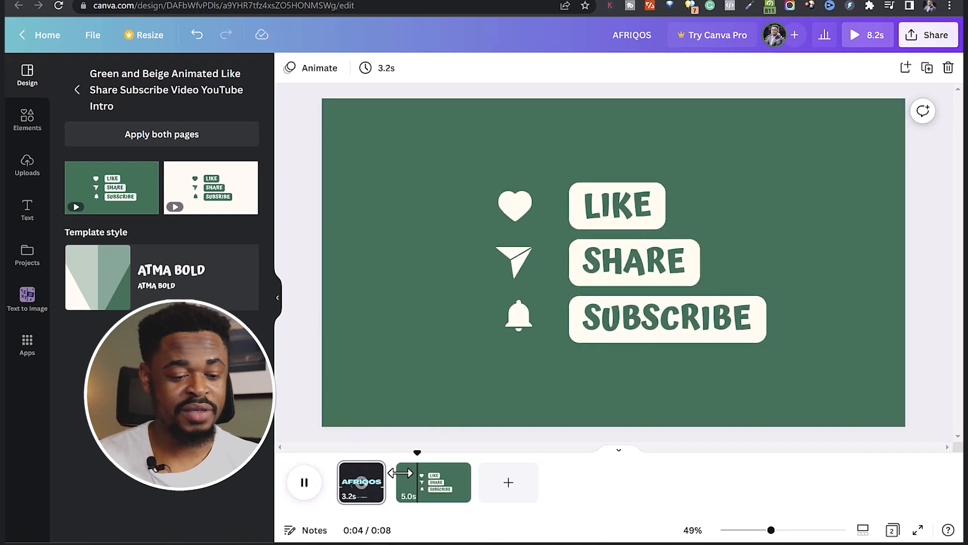
left_click(436, 207)
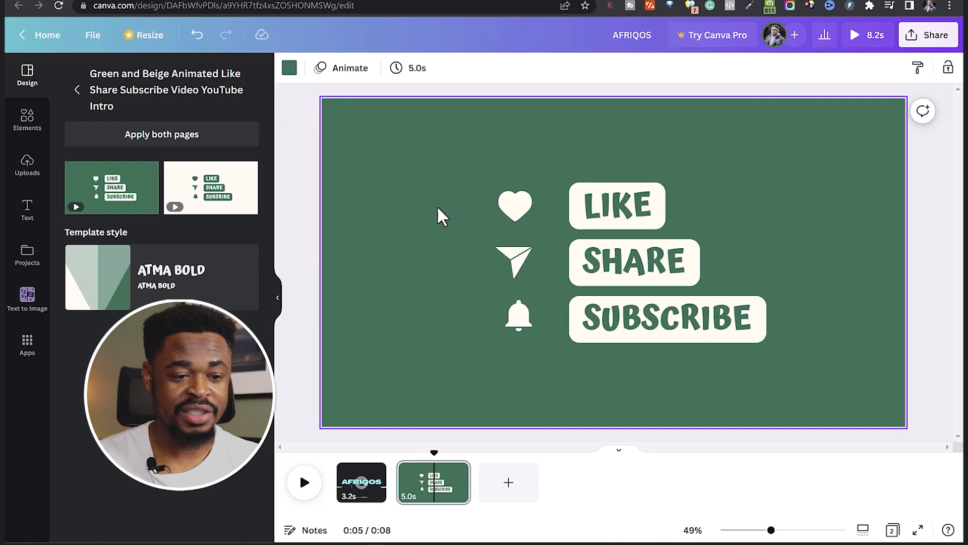
left_click(289, 69)
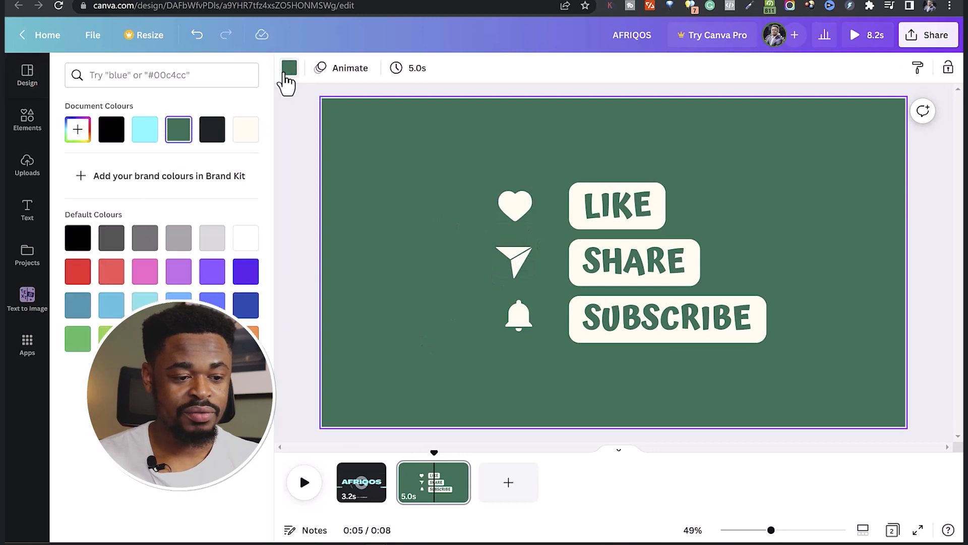
left_click(222, 139)
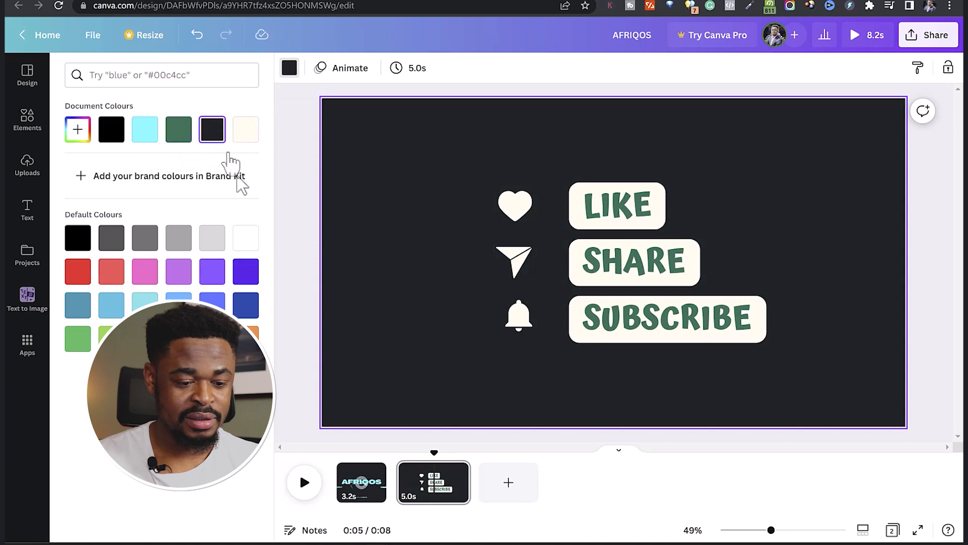
left_click(378, 486)
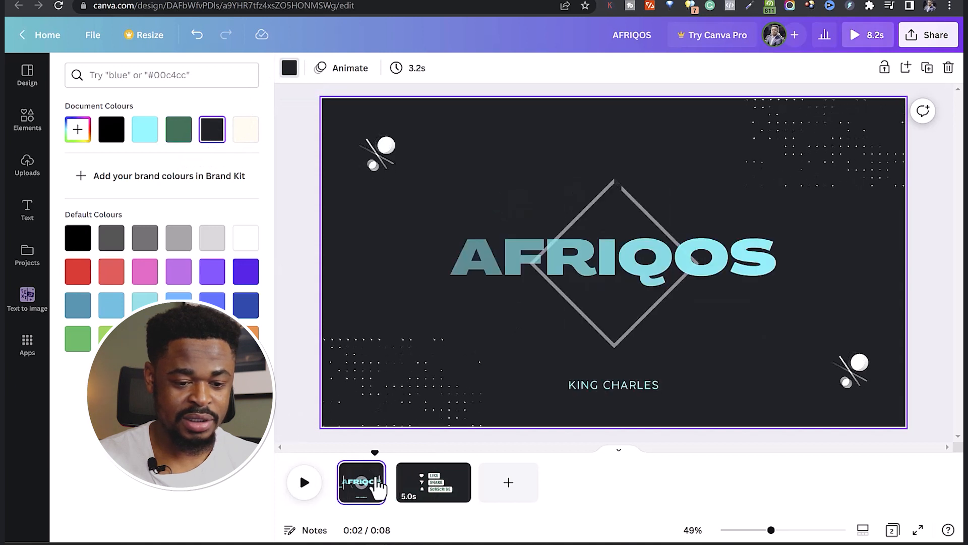
left_click(428, 485)
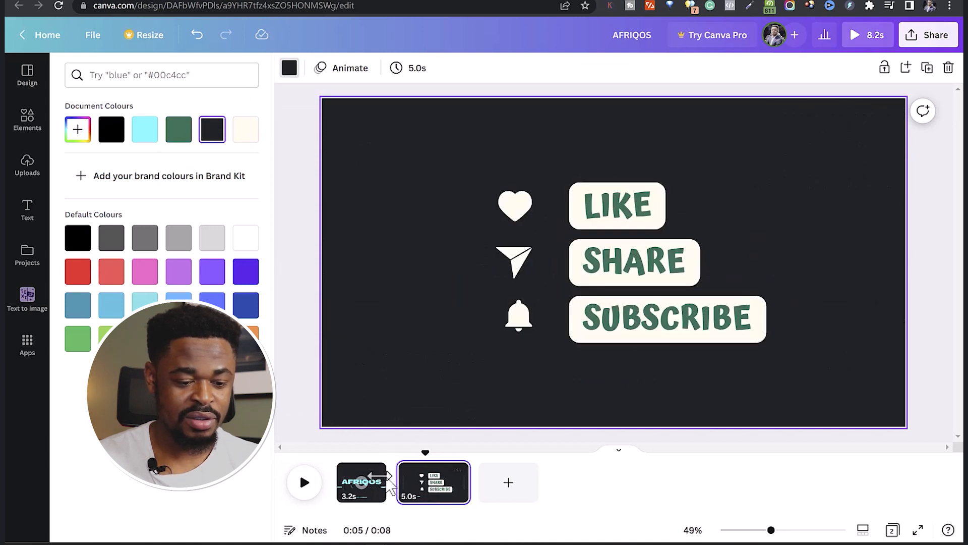
Recolour the LIKE, SHARE and SUBSCRIBE texts with the dark charcoal document colour that matches the page background.
left_click(618, 206)
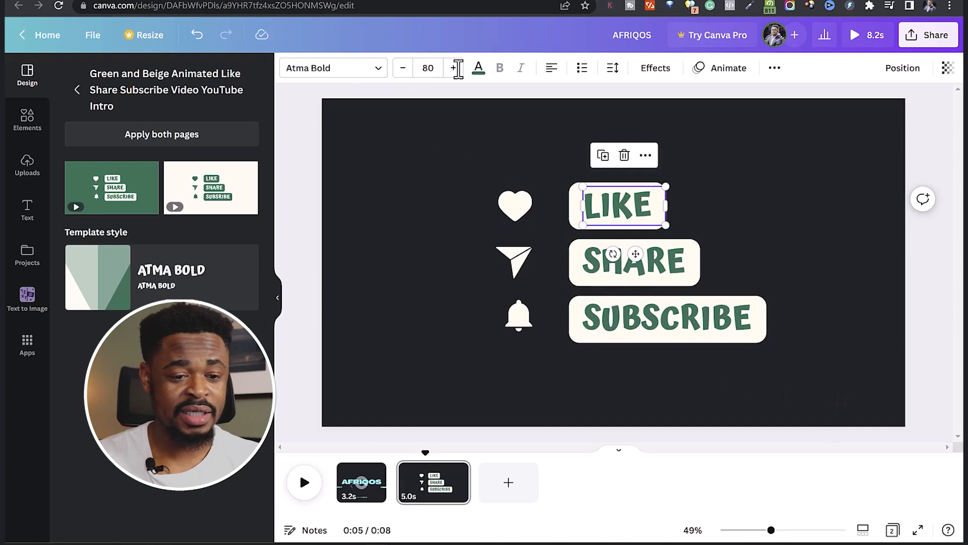
left_click(479, 68)
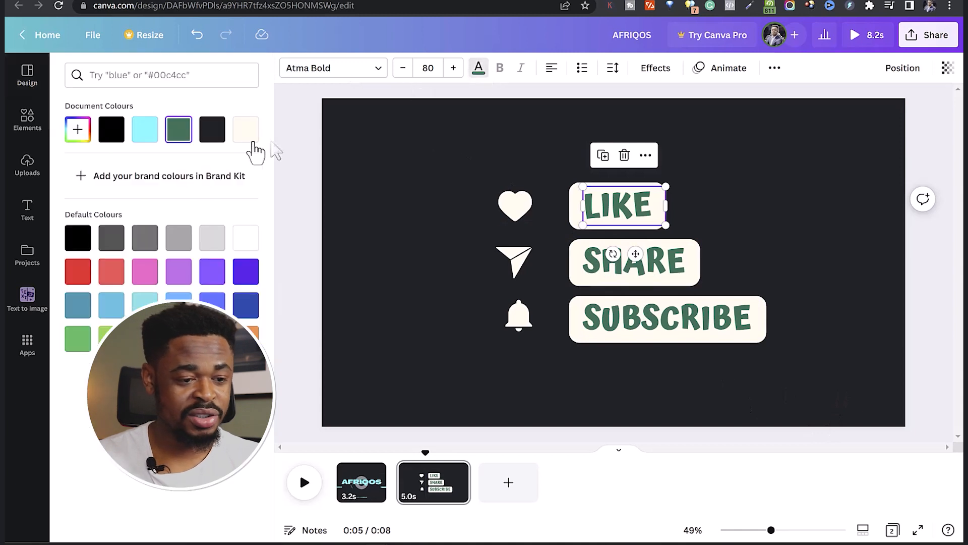
left_click(213, 132)
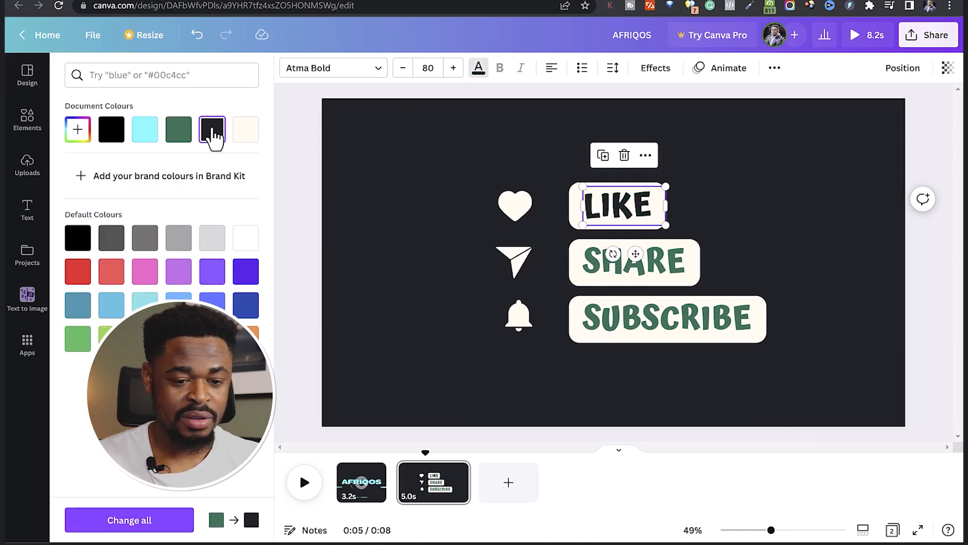
left_click(610, 270)
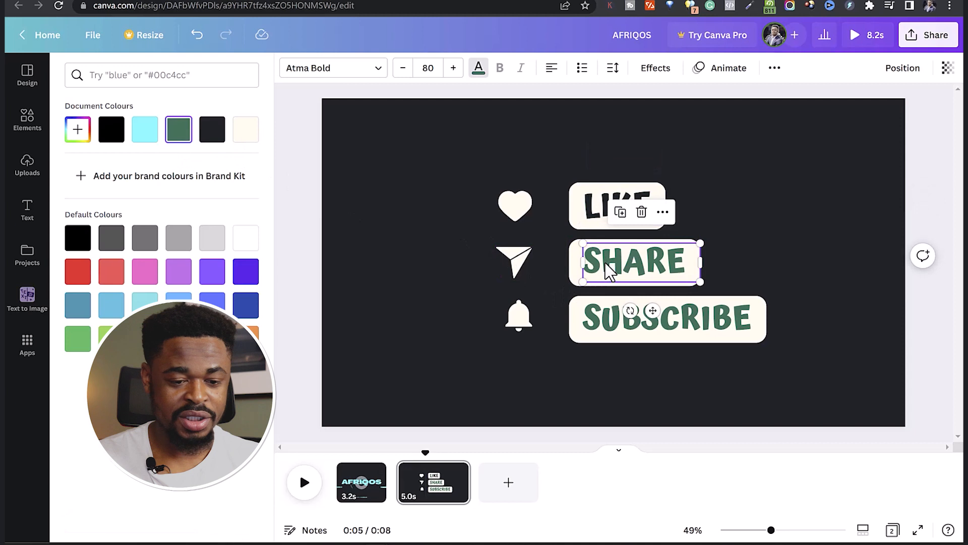
left_click(218, 135)
left_click(648, 330)
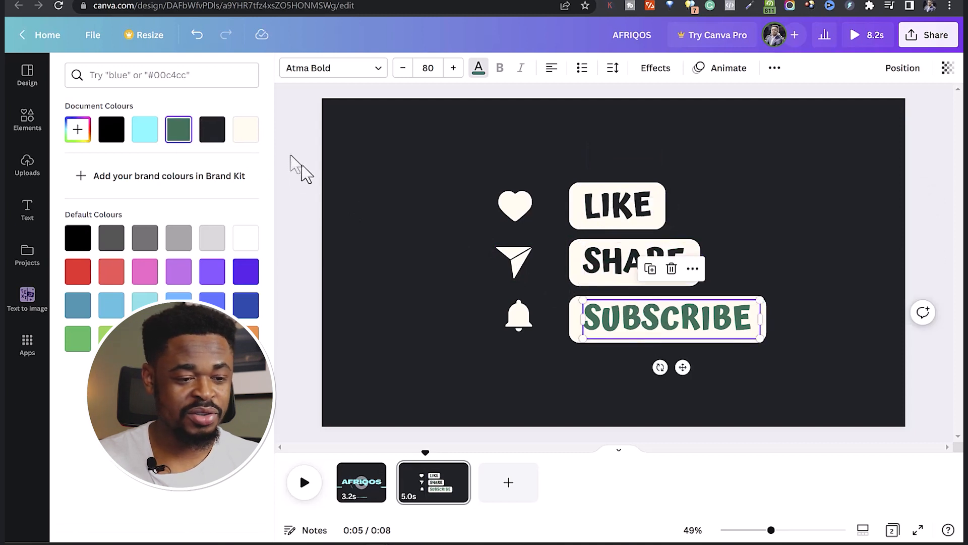
left_click(212, 132)
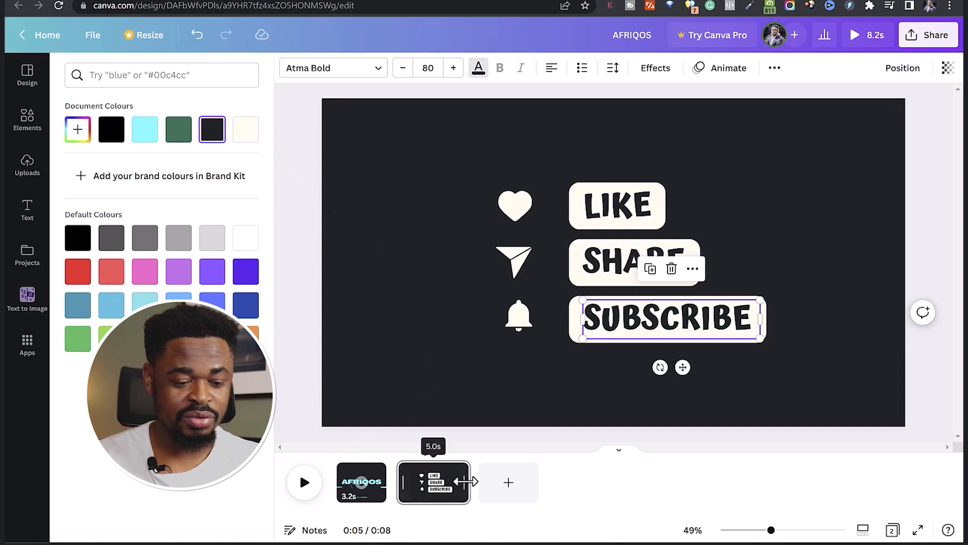
Trim the end of the Like Share Subscribe page to 3.1 seconds and preview the video from the start.
left_click_drag(464, 482, 416, 495)
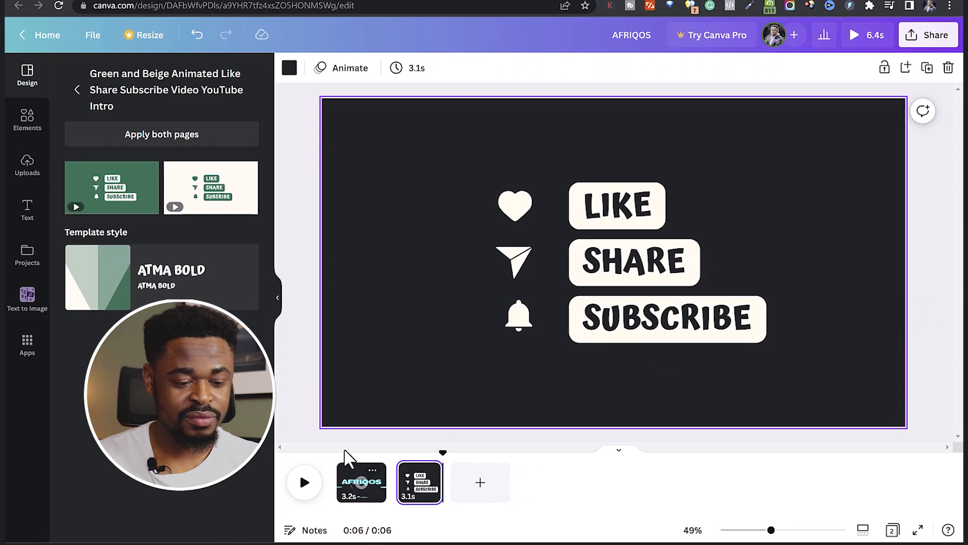
left_click_drag(443, 451, 308, 462)
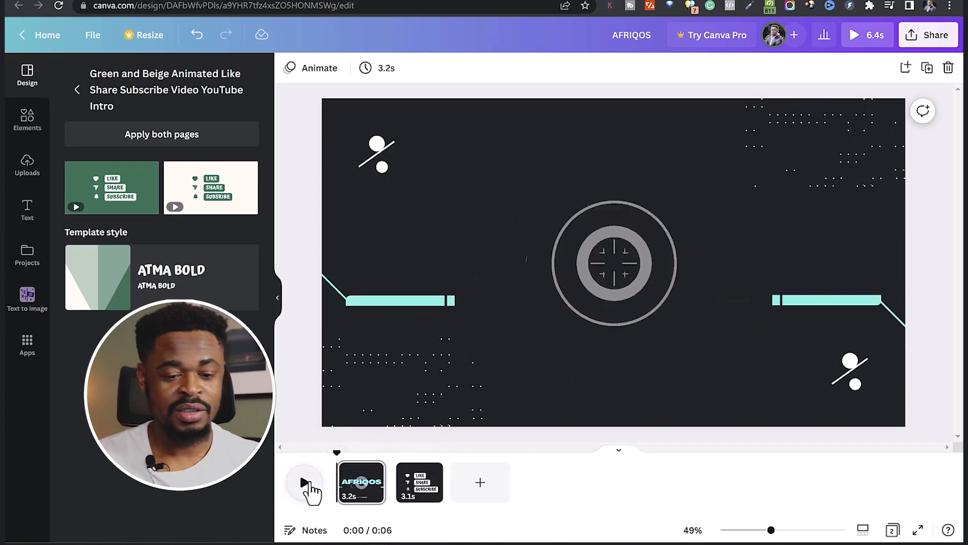
left_click(309, 484)
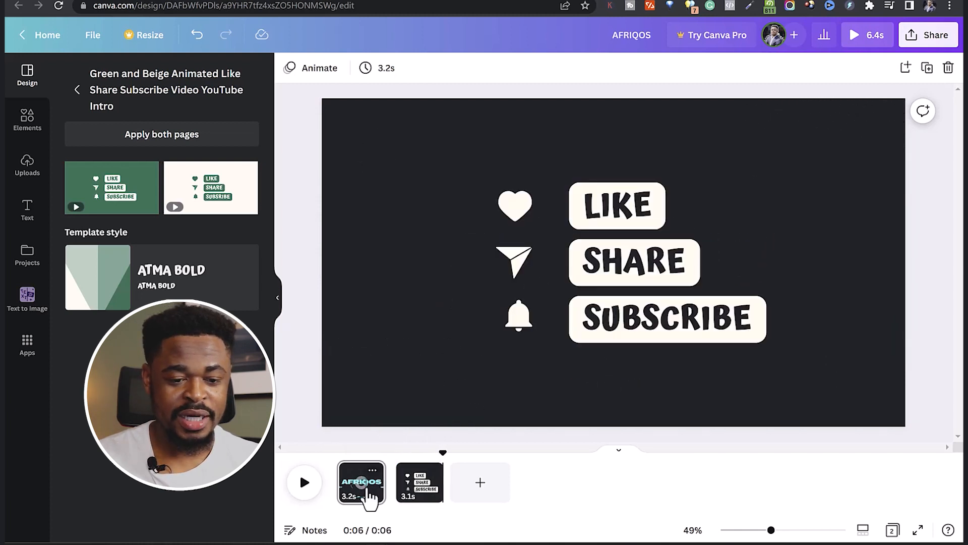
Copy the dotted corner patterns, central circle graphic and right turquoise line to the Like Share Subscribe page, and move the circle to the upper-left area.
left_click(369, 497)
left_click(423, 374)
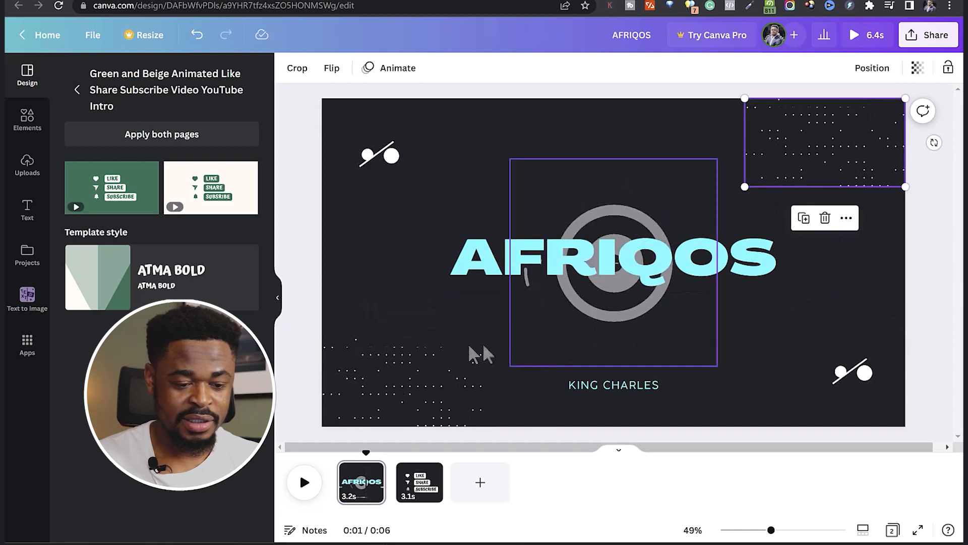
left_click(403, 337)
left_click(404, 359)
left_click(786, 161, "shift")
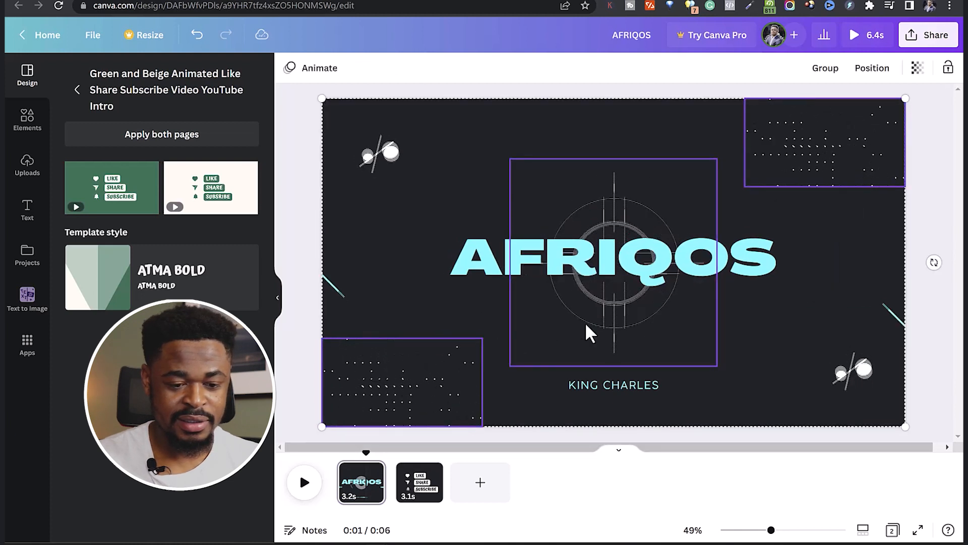
left_click(840, 295, "shift")
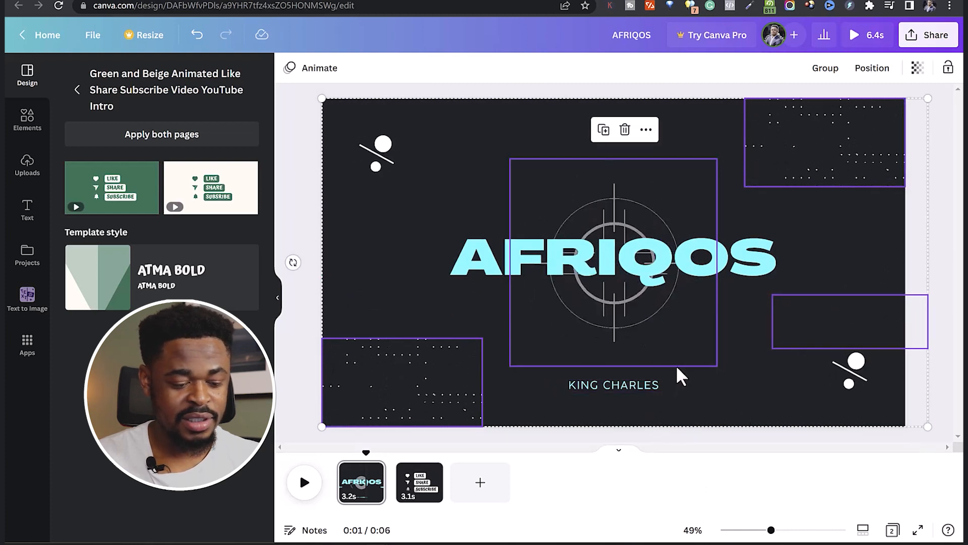
left_click(418, 486)
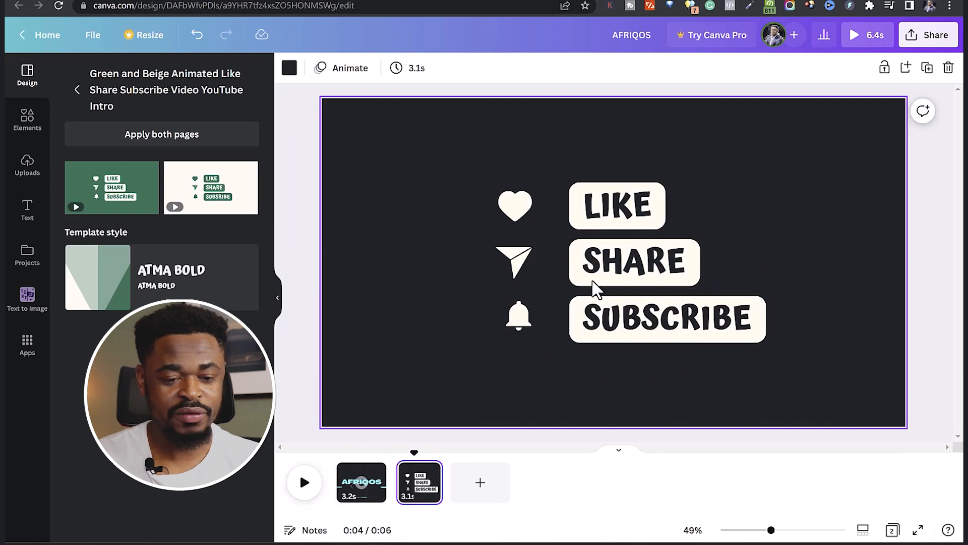
key("ctrl+a")
key("space")
left_click(551, 260)
left_click_drag(521, 159, 358, 120)
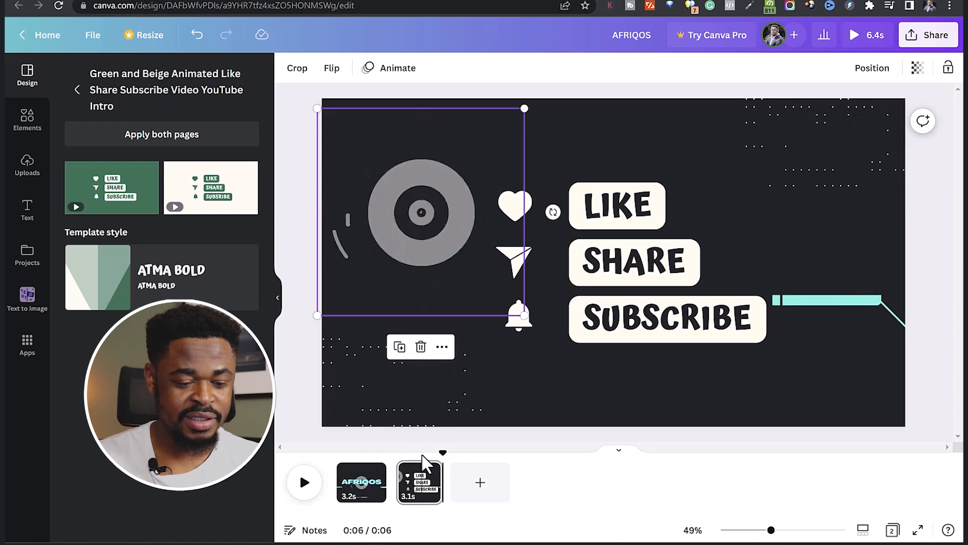
Play the video from the start and shorten the AFRIQOS page to 2.0 seconds.
left_click_drag(442, 450, 296, 458)
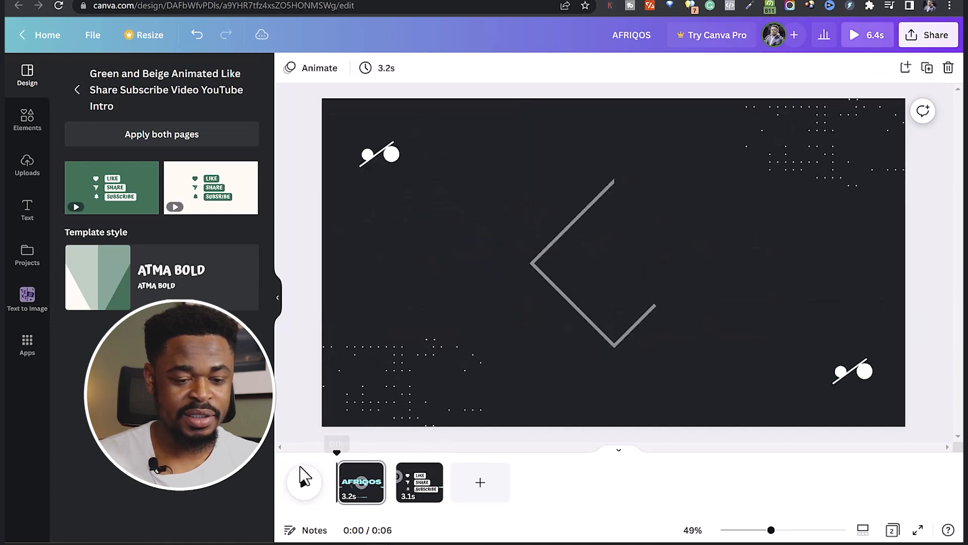
left_click(301, 479)
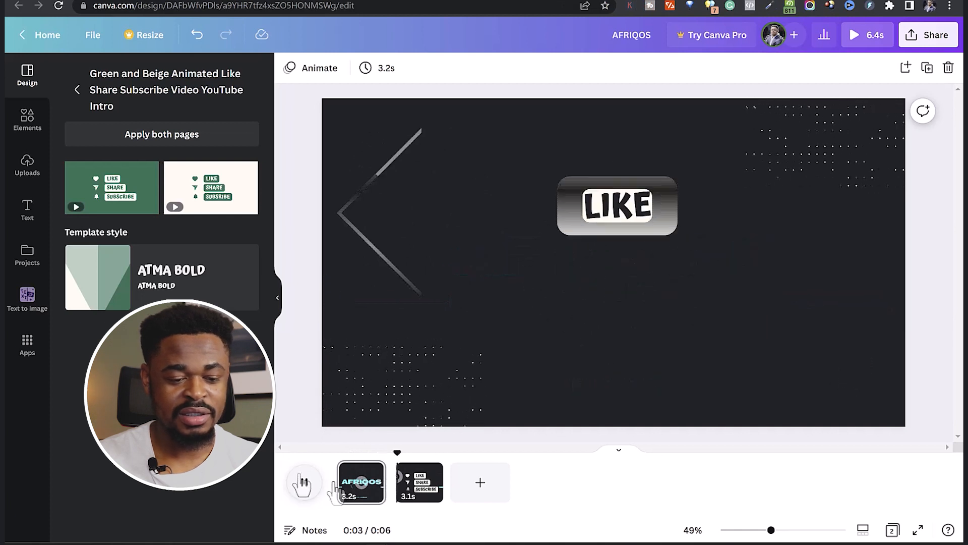
left_click_drag(381, 485, 361, 481)
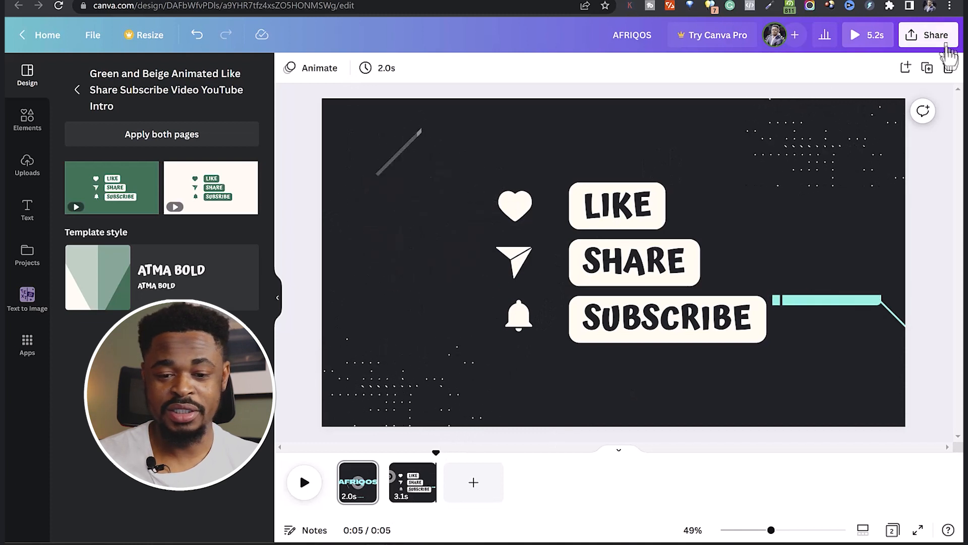
Download all pages of the design as a 1080p MP4 video and open the downloaded AFRIQOS.mp4.
left_click(936, 35)
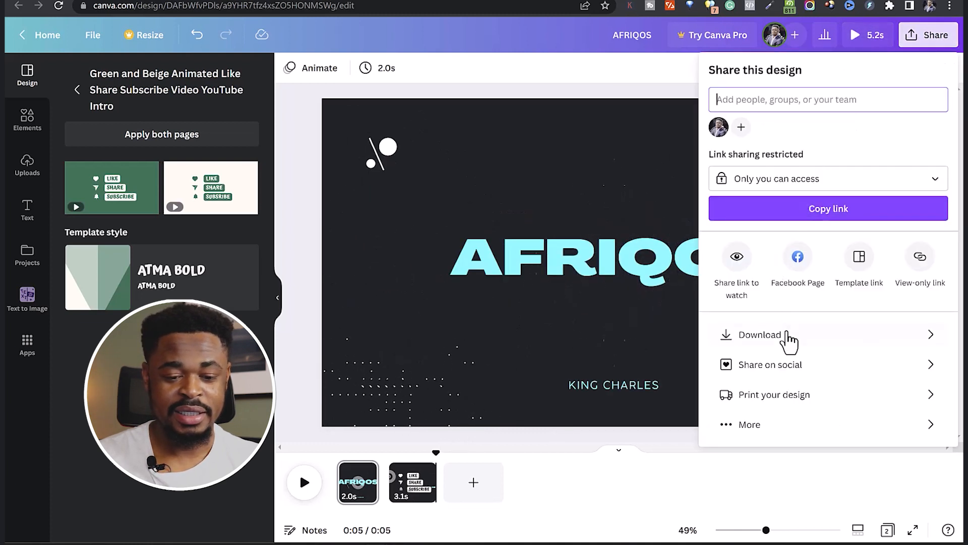
left_click(788, 333)
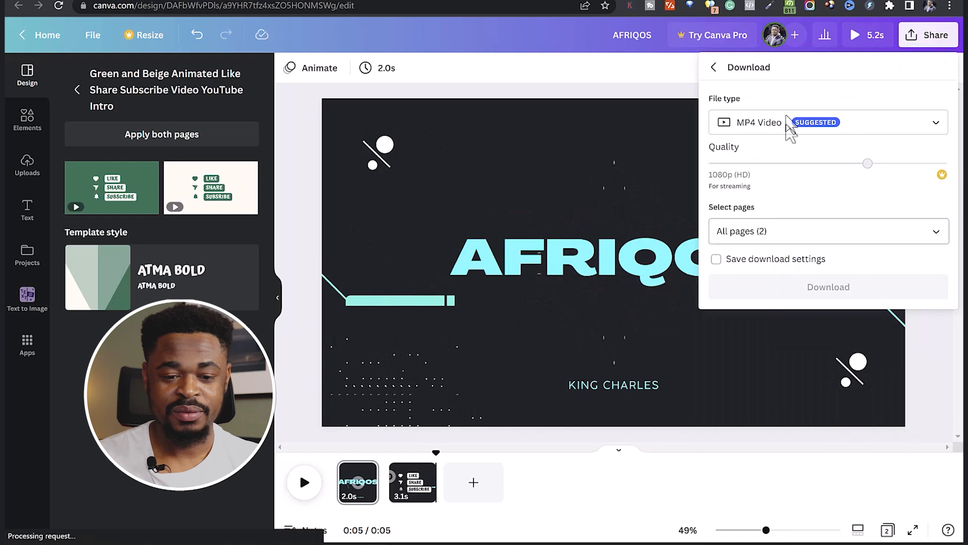
left_click(779, 292)
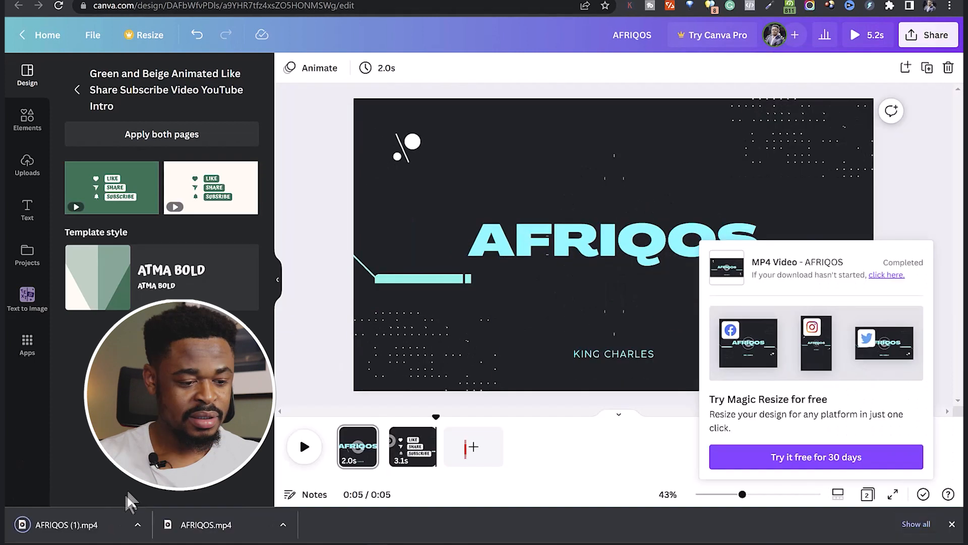
left_click(189, 526)
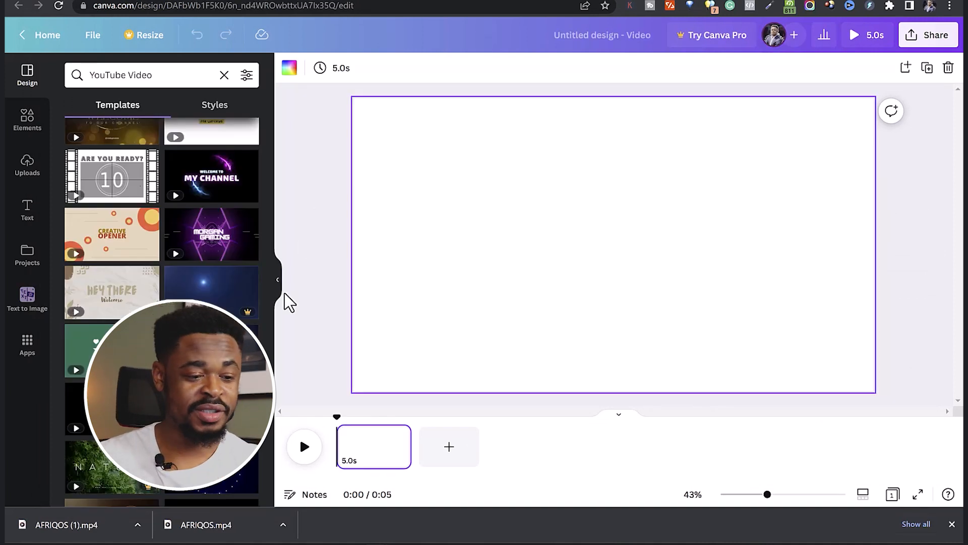
Find the black and red "Thank you for watching!" end screen among the YouTube Video templates and apply it to the blank page.
scroll(251, 280, "down", 15)
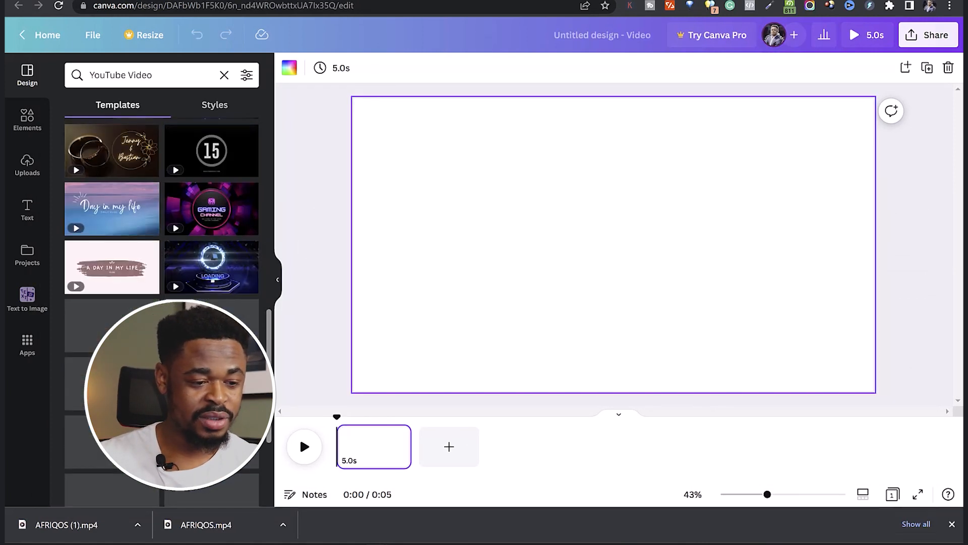
scroll(250, 280, "down", 6)
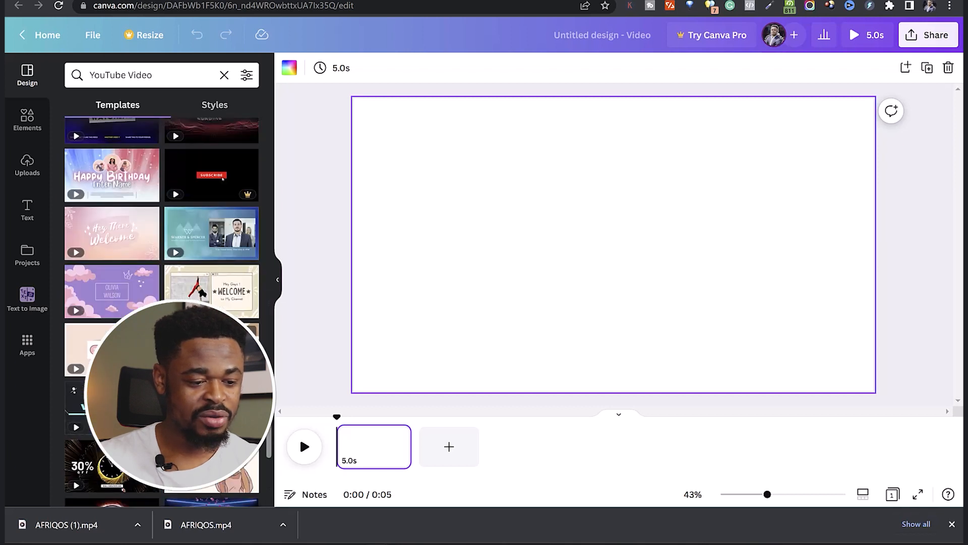
scroll(211, 280, "down", 3)
scroll(211, 280, "down", 2)
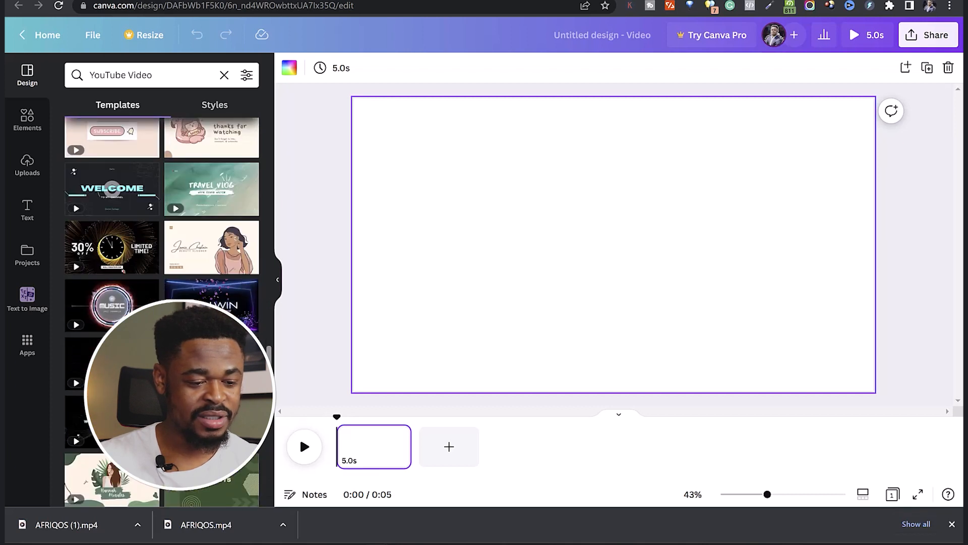
scroll(212, 280, "down", 8)
scroll(212, 280, "down", 7)
scroll(212, 280, "down", 8)
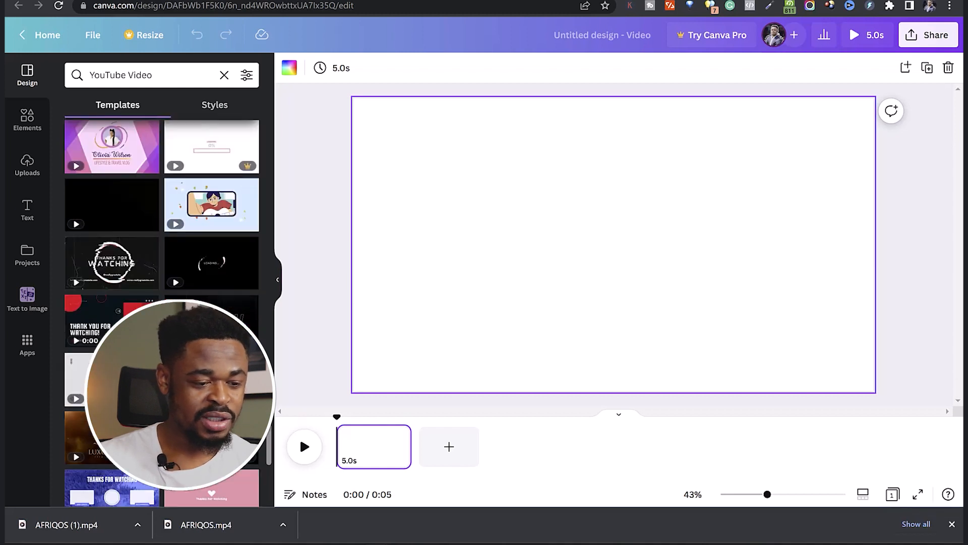
left_click(88, 323)
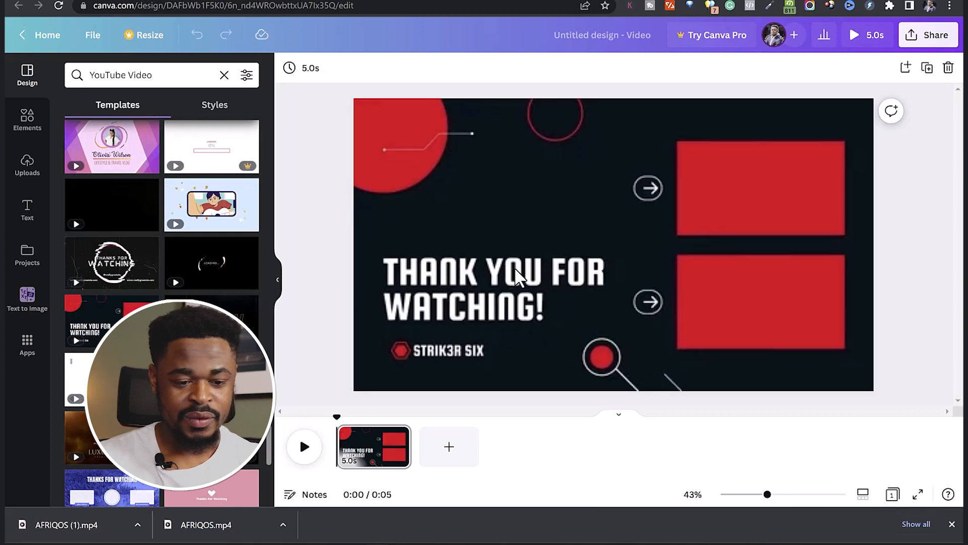